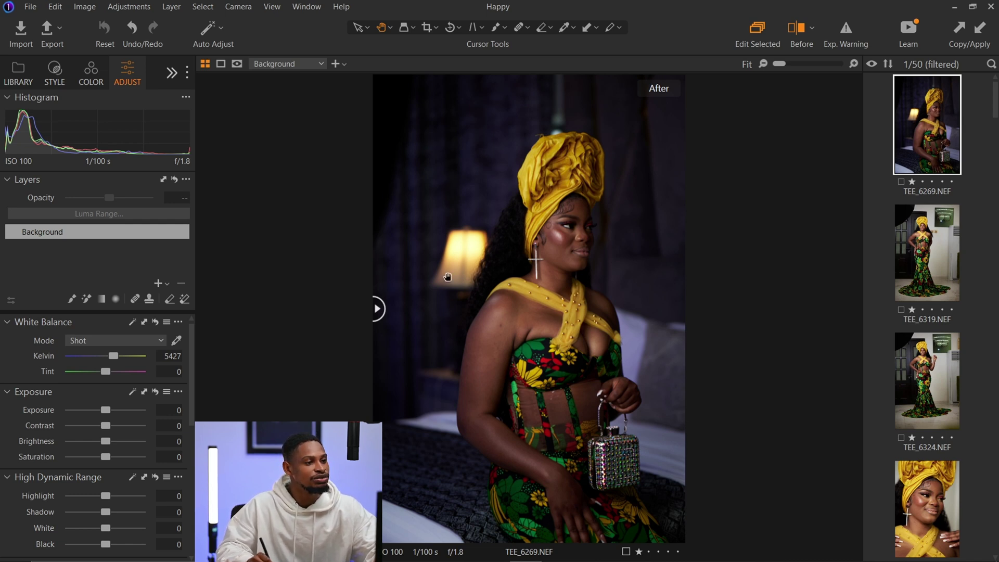
# Start a new session named Teelens, saving to D:\ with the Blank template
pyautogui.click(29, 8)
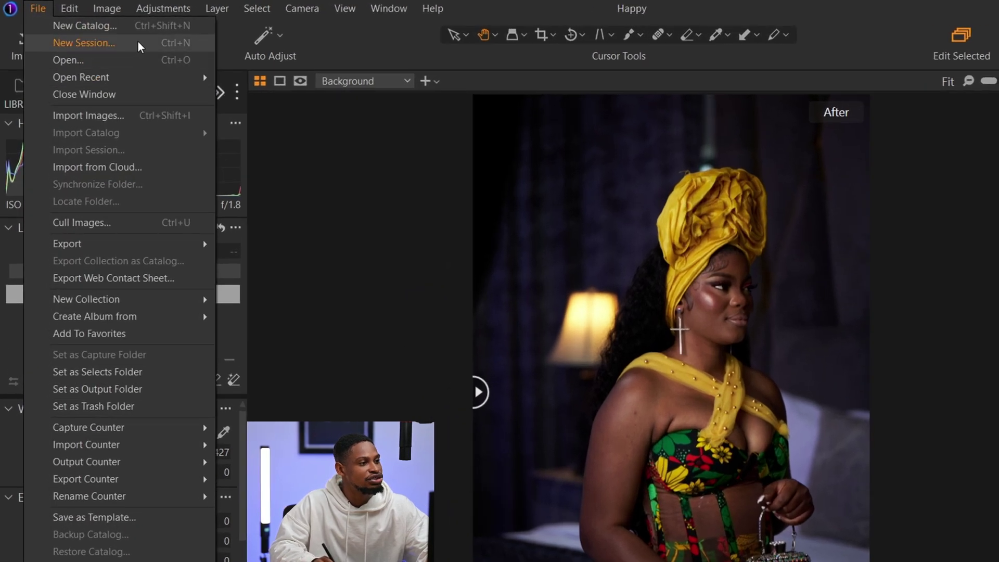
pyautogui.click(139, 43)
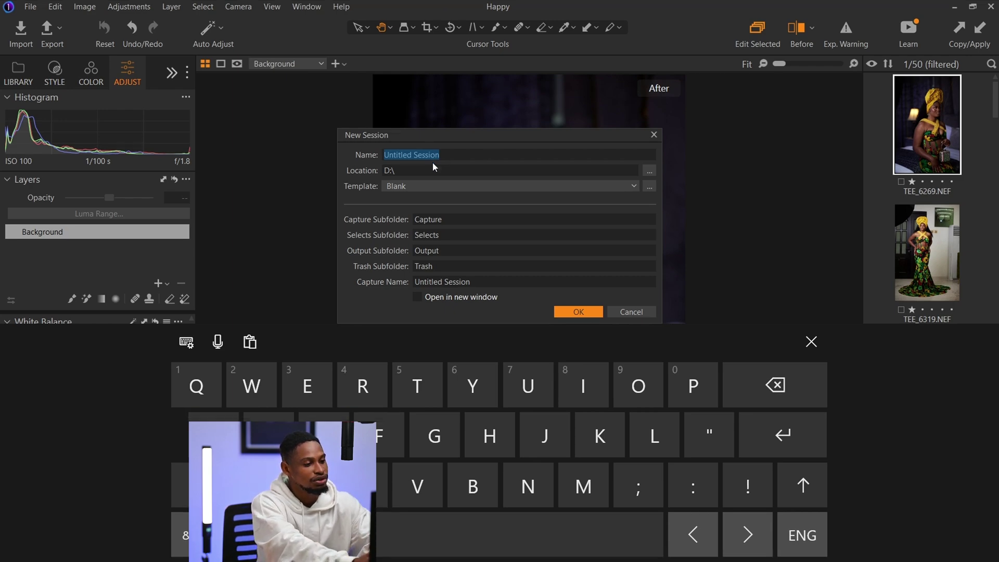
pyautogui.write('Session')
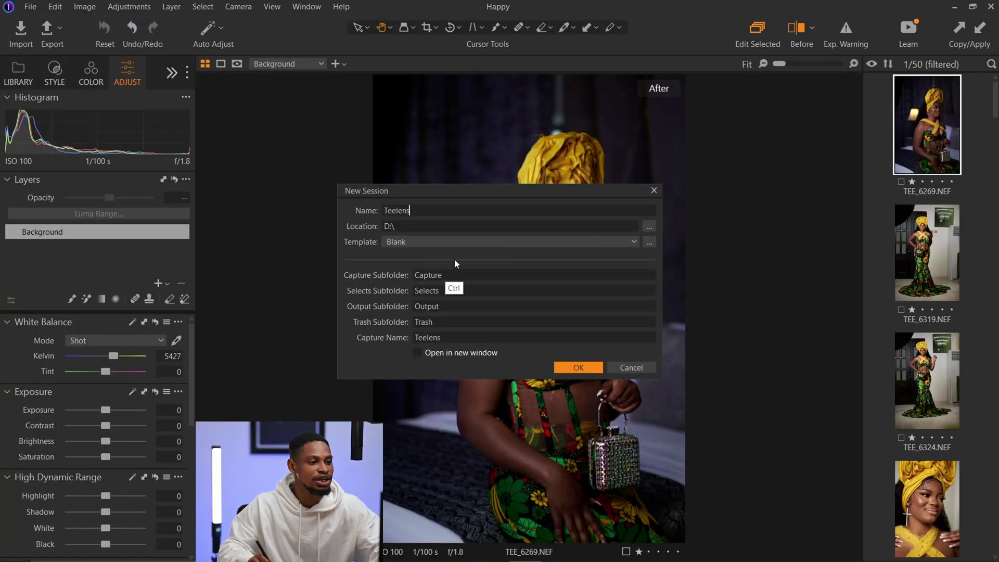
# Change the Teelens session location from D:\ to Local Disk (I:)
pyautogui.click(648, 228)
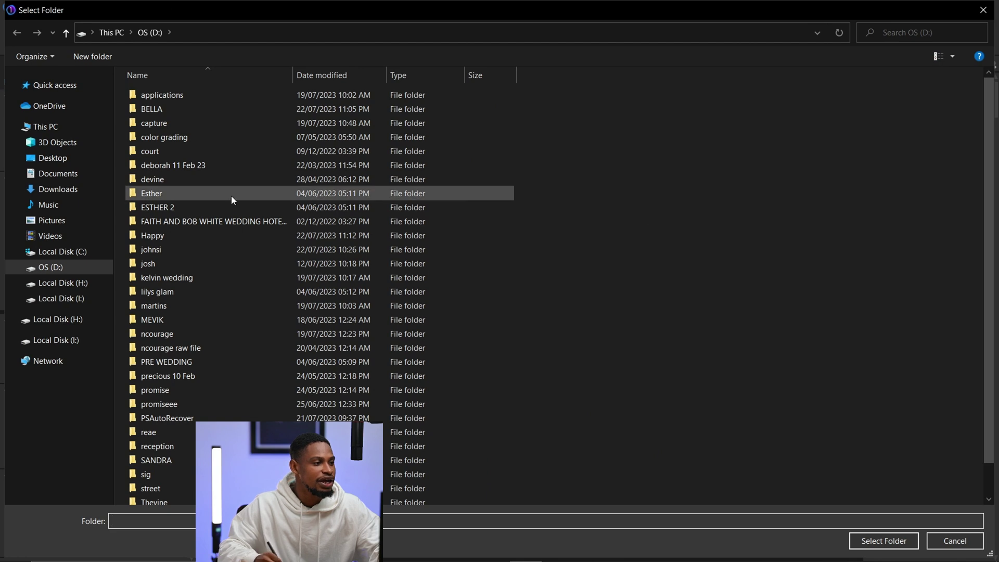
pyautogui.click(58, 128)
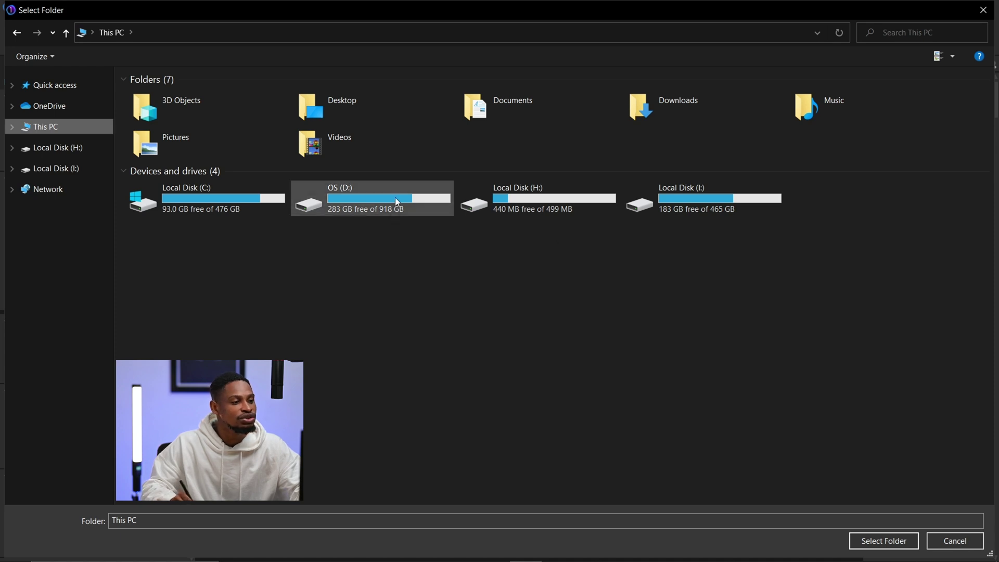
pyautogui.press('ctrl')
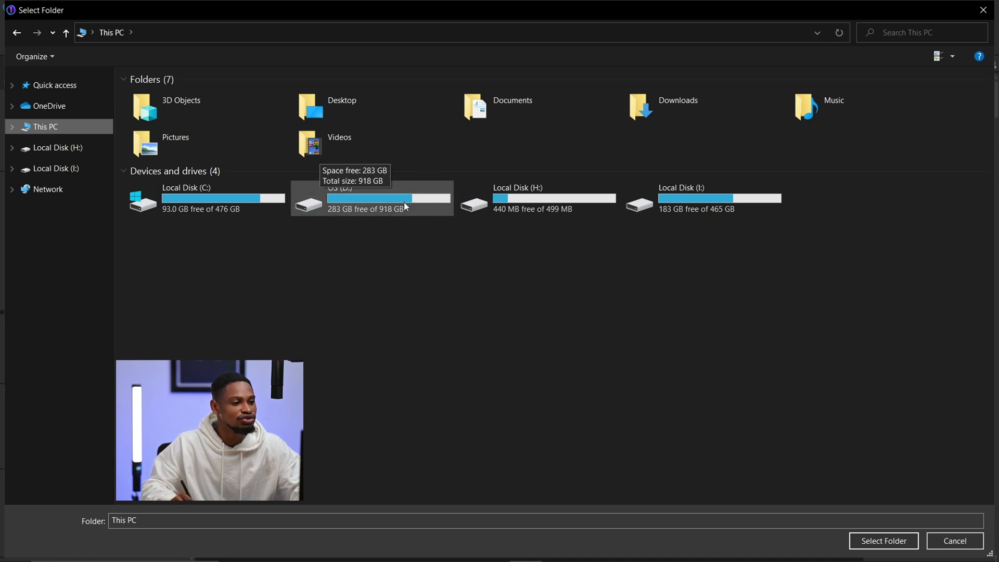
pyautogui.doubleClick(399, 205)
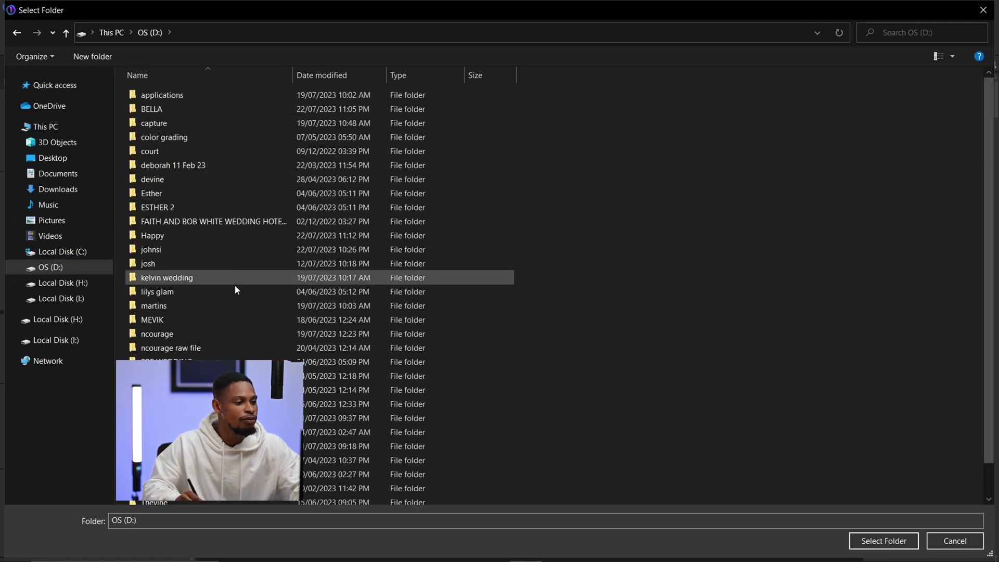
pyautogui.moveTo(990, 239); pyautogui.dragTo(995, 275)
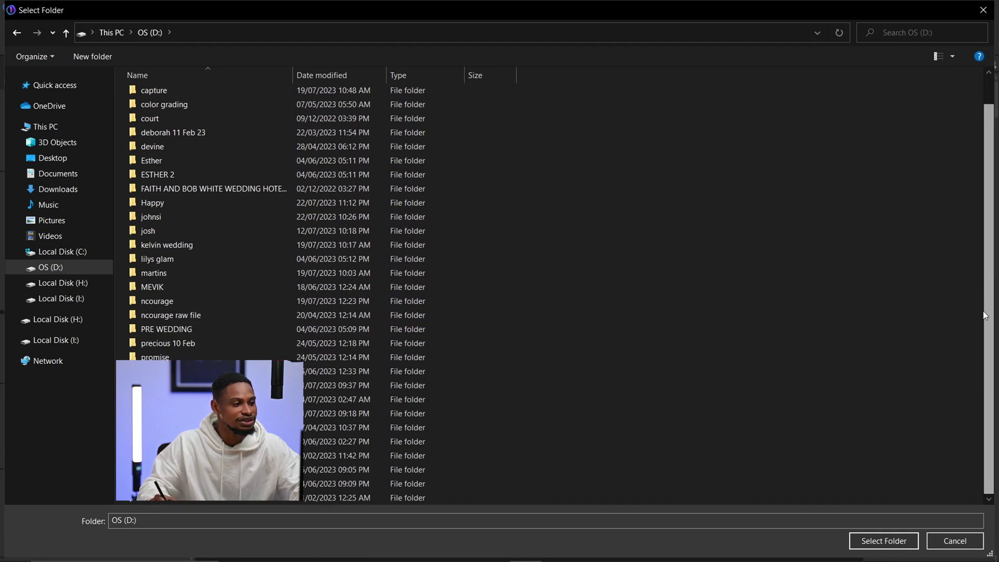
pyautogui.click(17, 34)
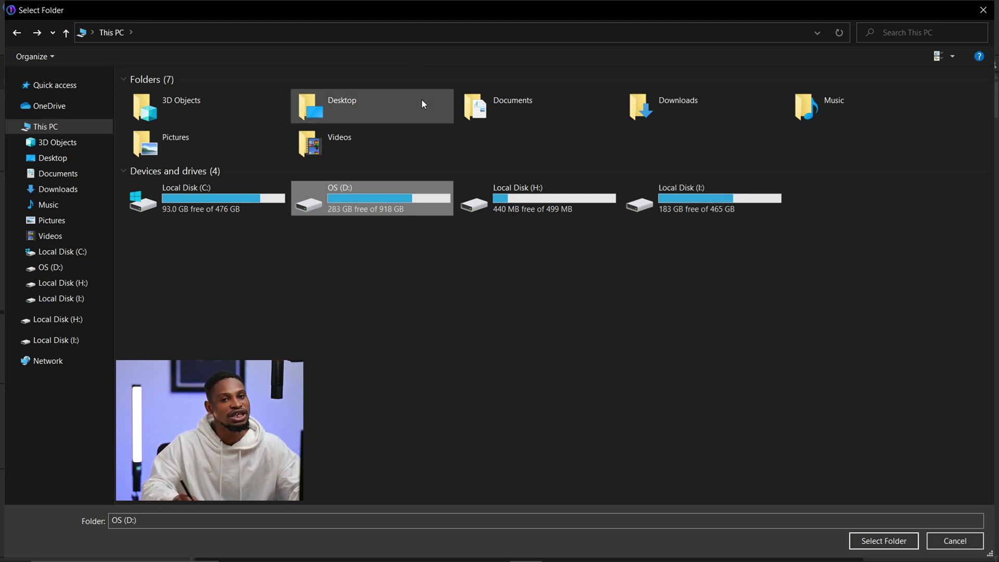
pyautogui.click(723, 202)
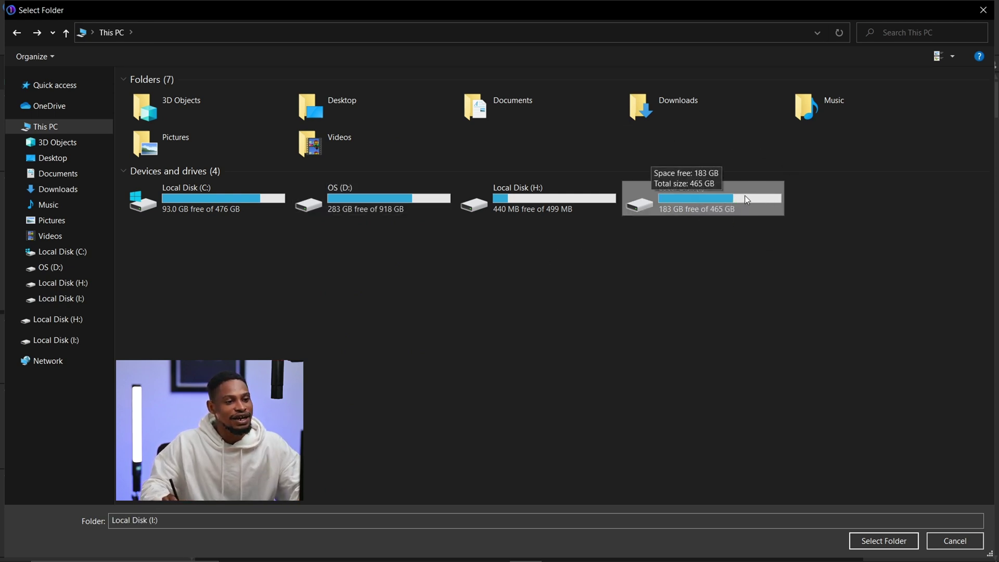
pyautogui.click(898, 533)
pyautogui.click(896, 541)
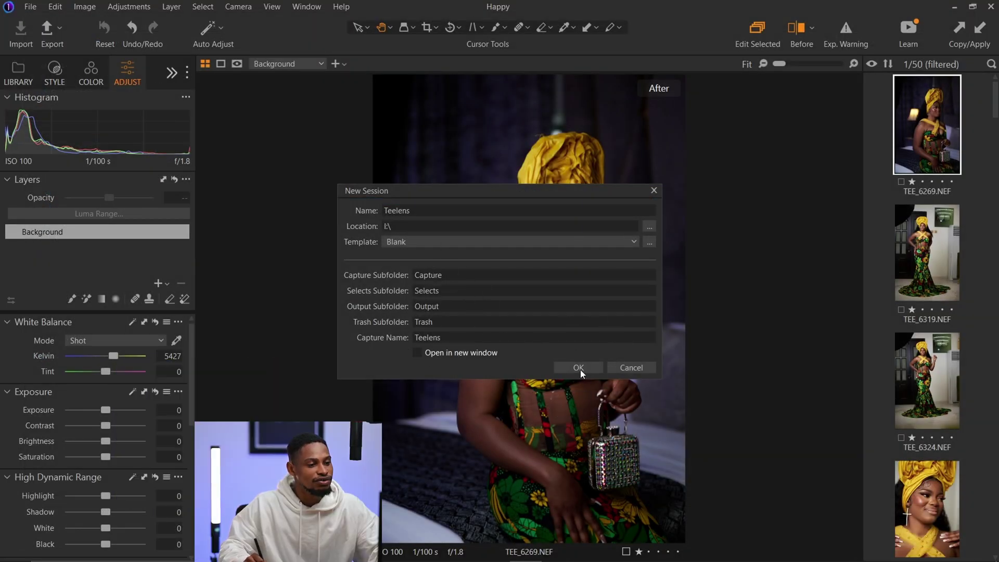
# Create the session, view I:\Teelens in File Explorer, then return to Capture One
pyautogui.click(580, 369)
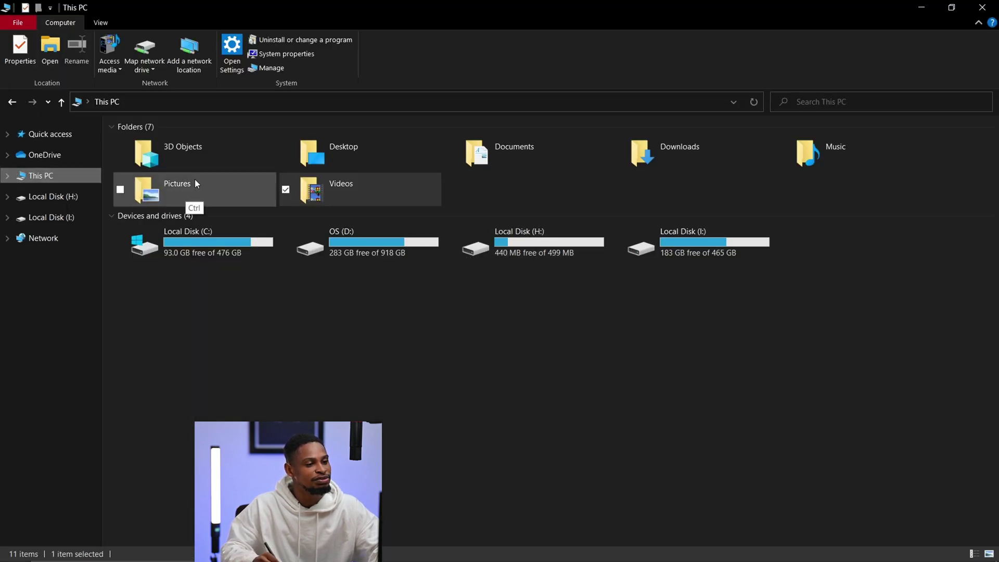
pyautogui.click(655, 236)
pyautogui.doubleClick(740, 246)
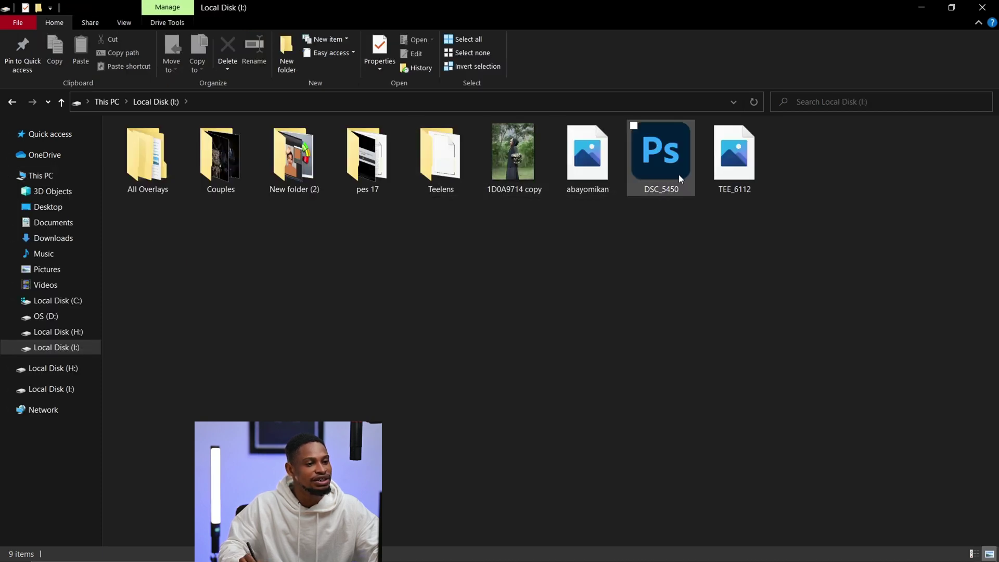
pyautogui.click(450, 175)
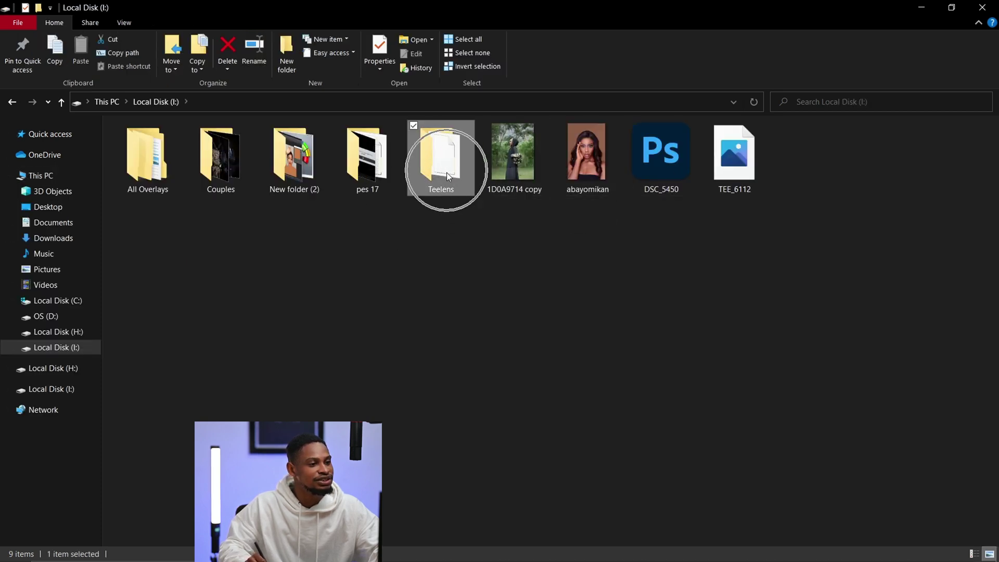
pyautogui.doubleClick(447, 173)
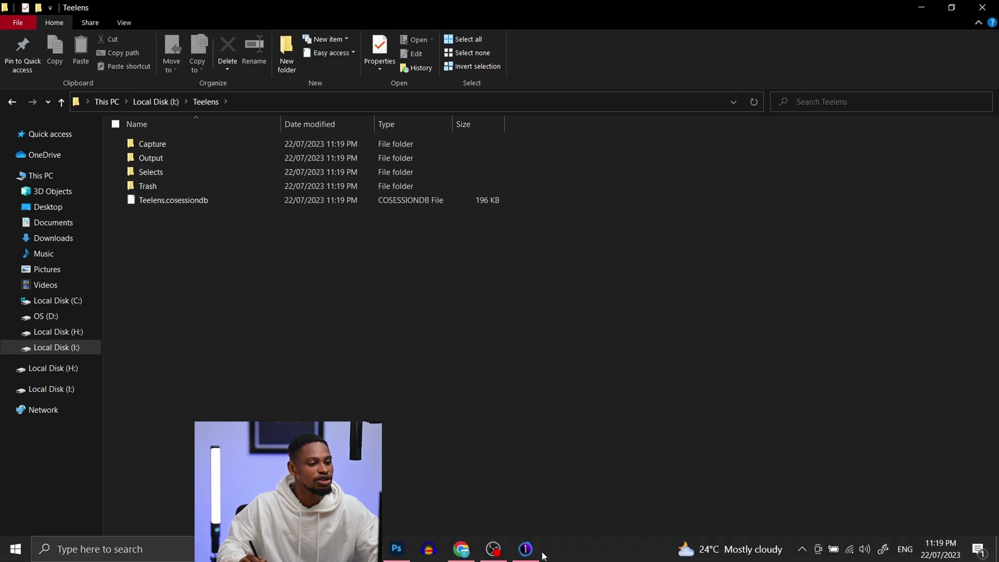
pyautogui.click(525, 548)
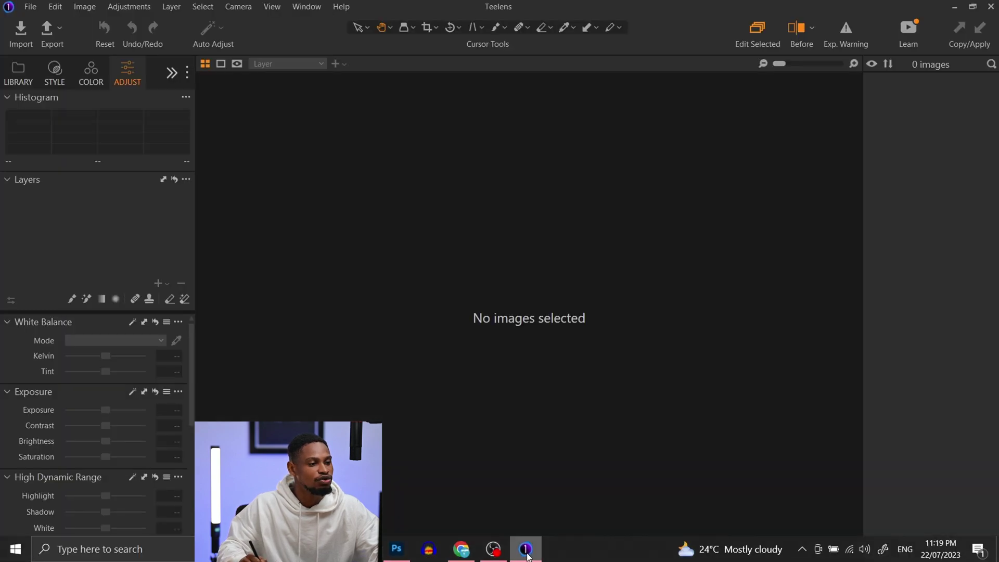
# Show the Library panel and open Import Images targeting I:\Teelens\Capture\
pyautogui.click(20, 73)
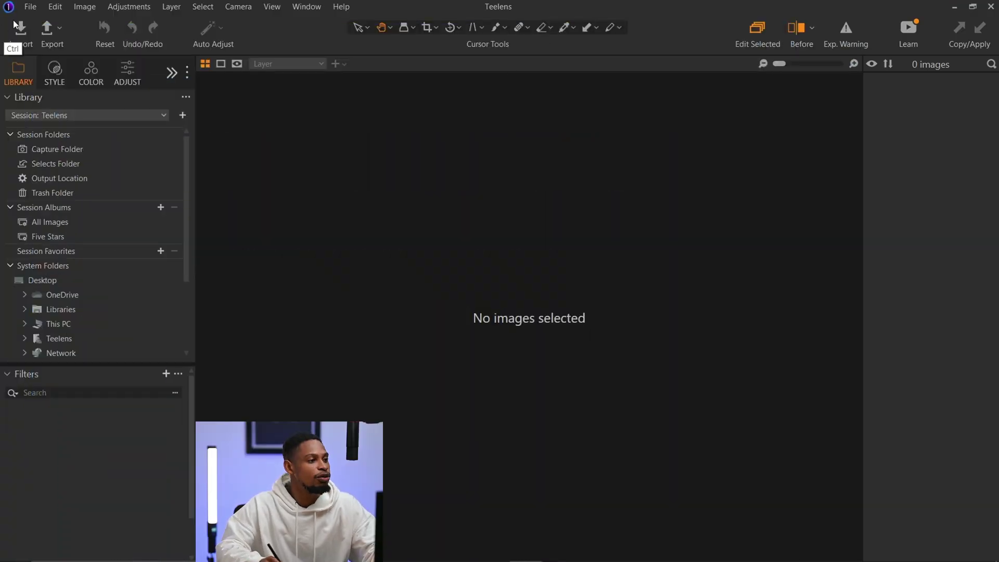
pyautogui.click(21, 32)
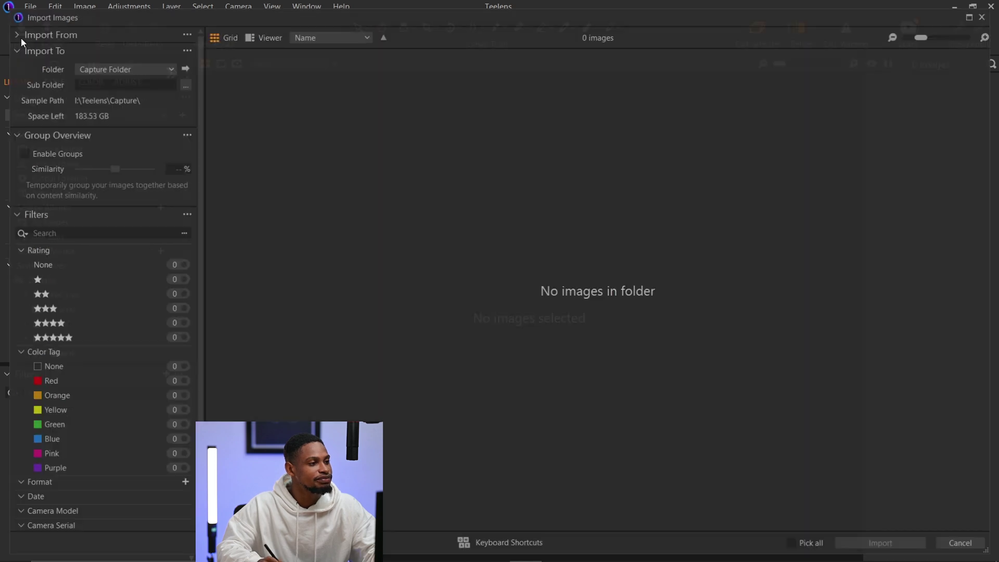
# Browse to the Downloads folder and send _MG_0135_1.jpg to import review
pyautogui.click(612, 293)
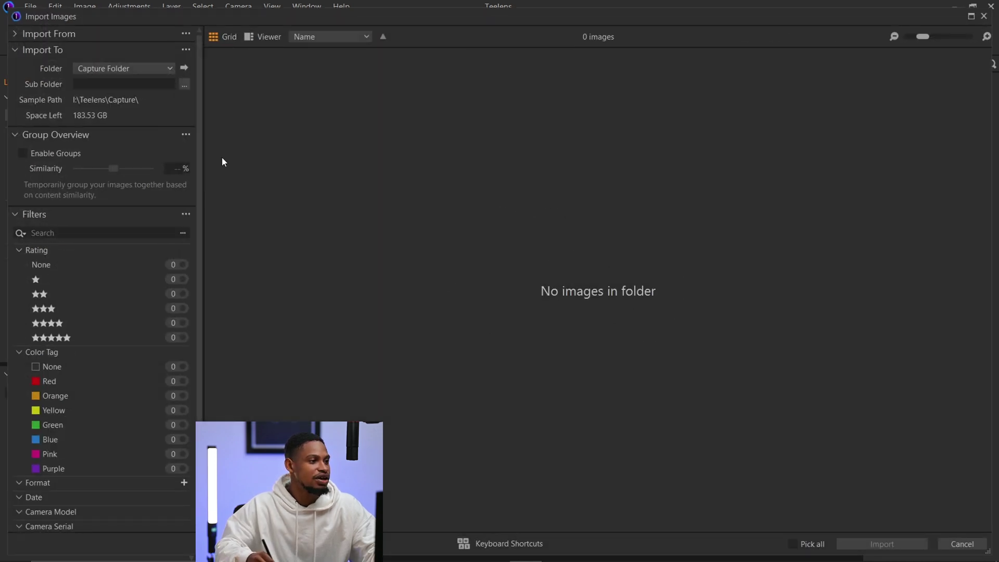
pyautogui.click(17, 35)
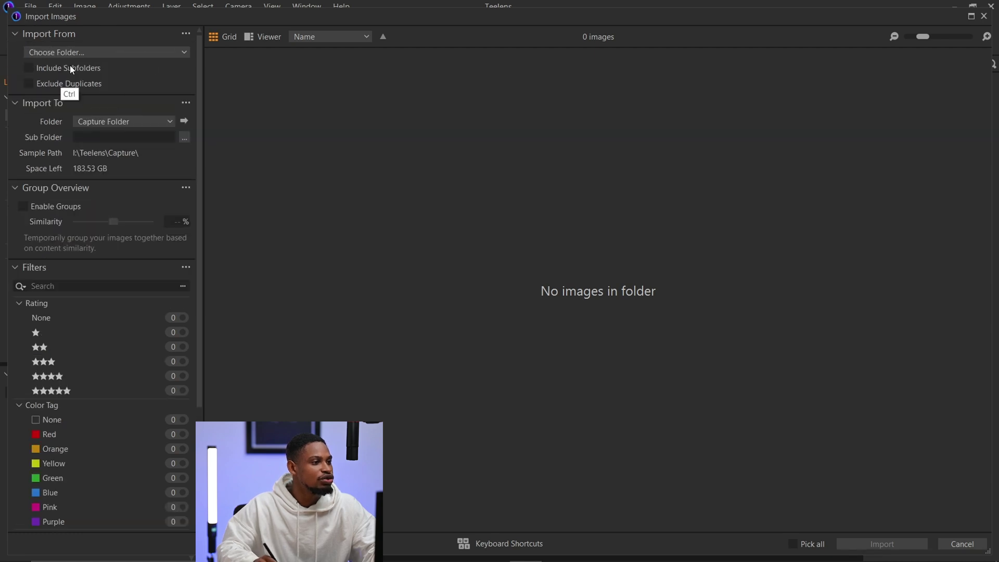
pyautogui.click(111, 51)
pyautogui.click(85, 101)
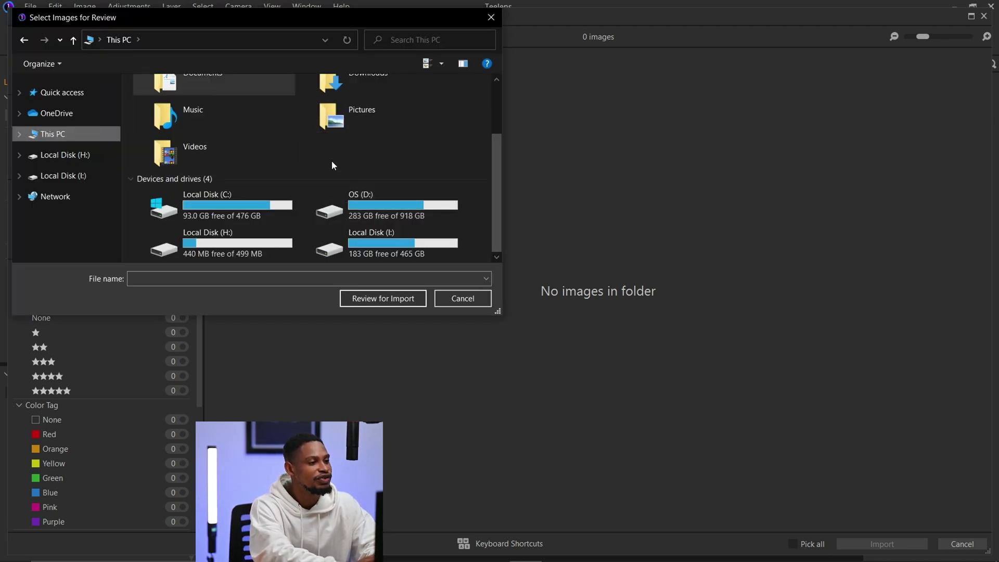
pyautogui.scroll(2, 346, 158)
pyautogui.doubleClick(390, 146)
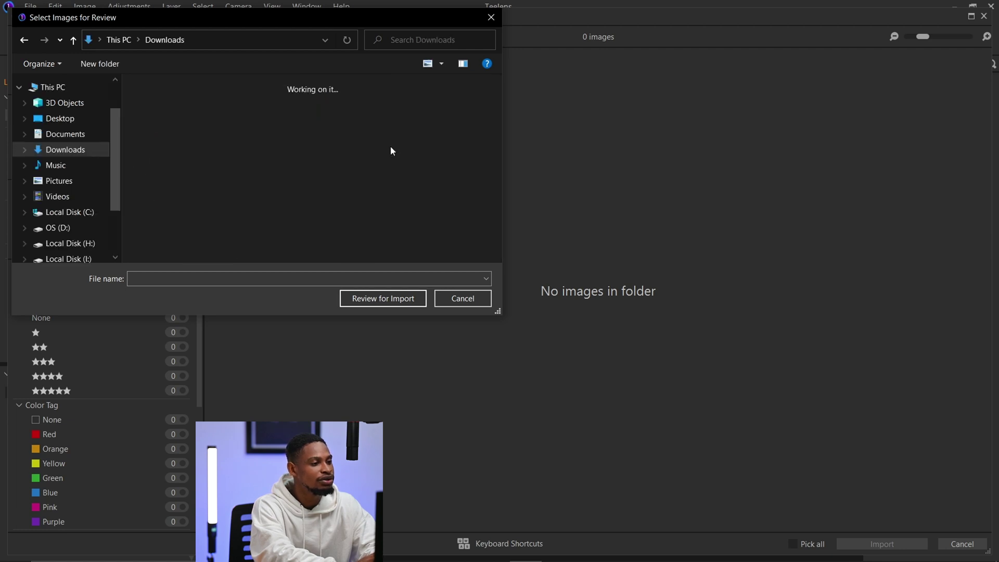
pyautogui.scroll(-5, 361, 188)
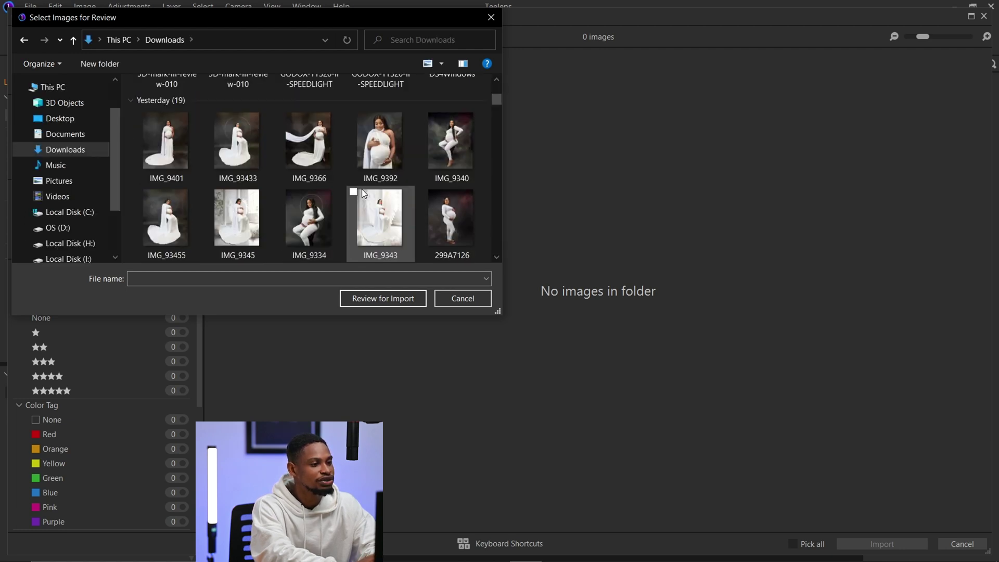
pyautogui.scroll(-5, 361, 189)
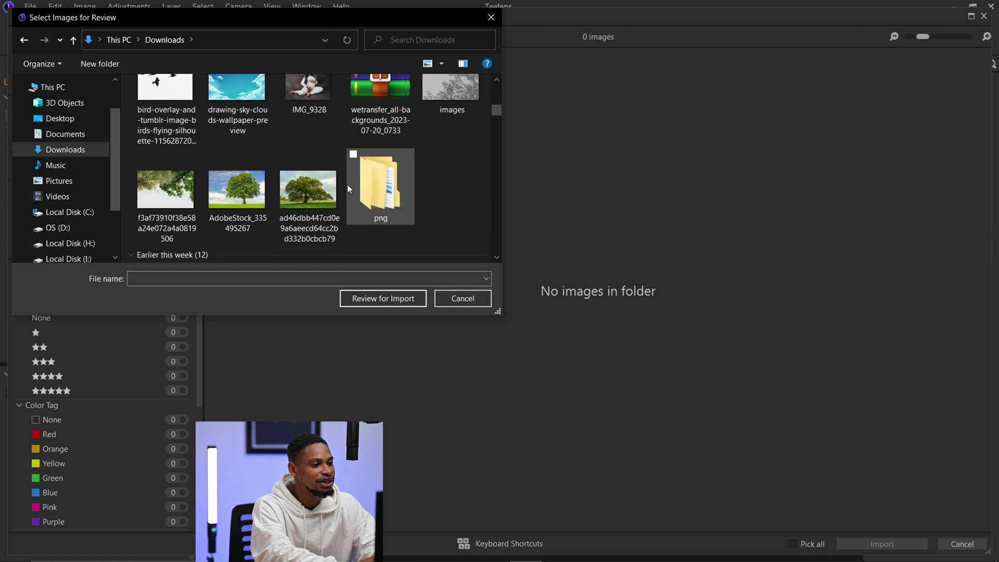
pyautogui.scroll(-5, 347, 184)
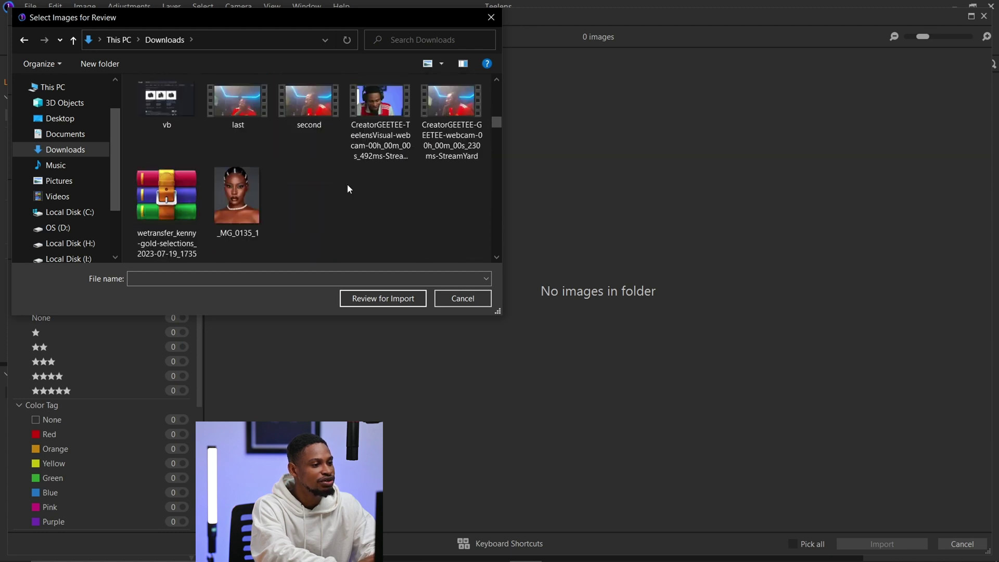
pyautogui.click(226, 191)
pyautogui.click(227, 191)
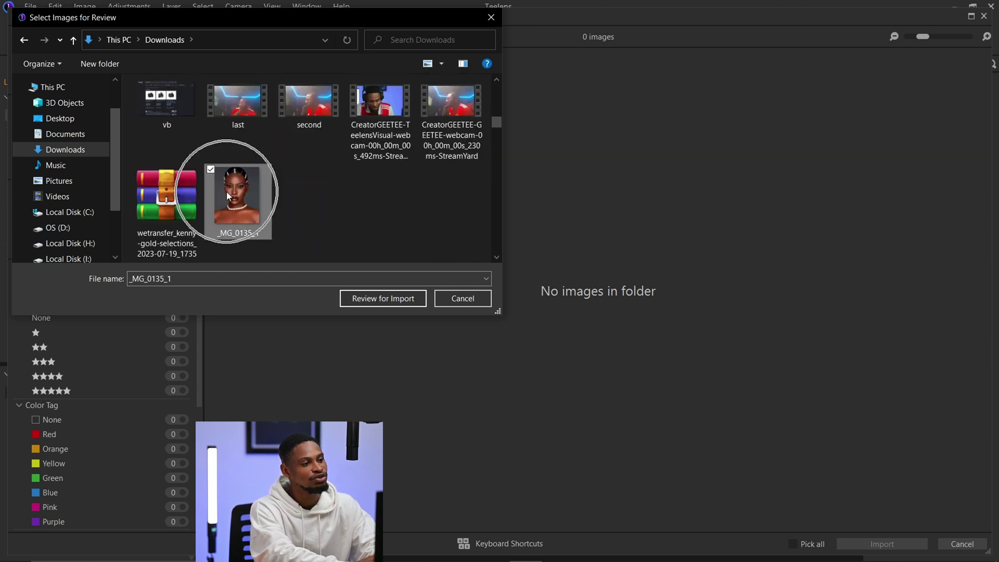
pyautogui.click(383, 298)
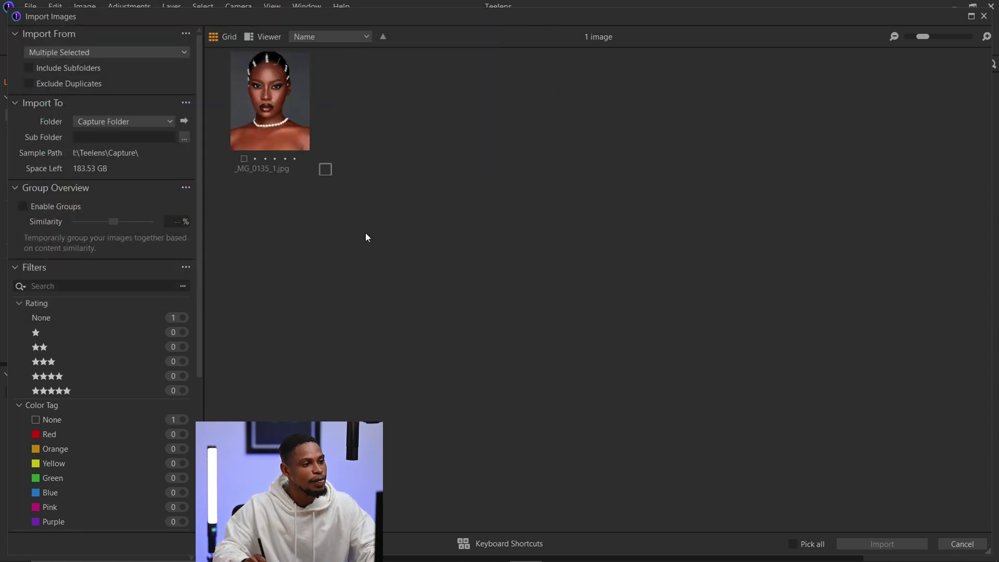
# Pick _MG_0135_1.jpg so the button reads Import 1 Image
pyautogui.click(325, 169)
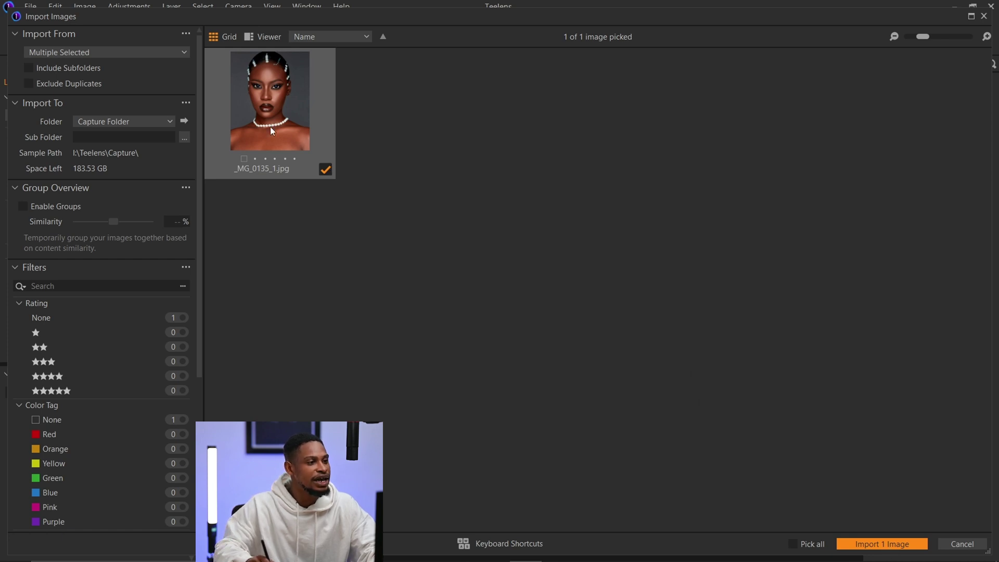
pyautogui.press('ctrl')
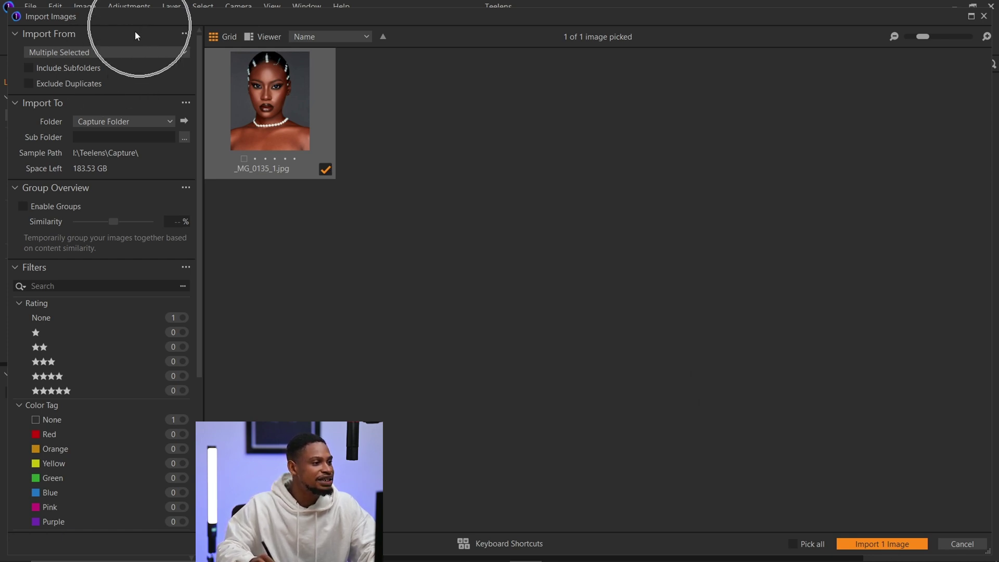
pyautogui.press('ctrl')
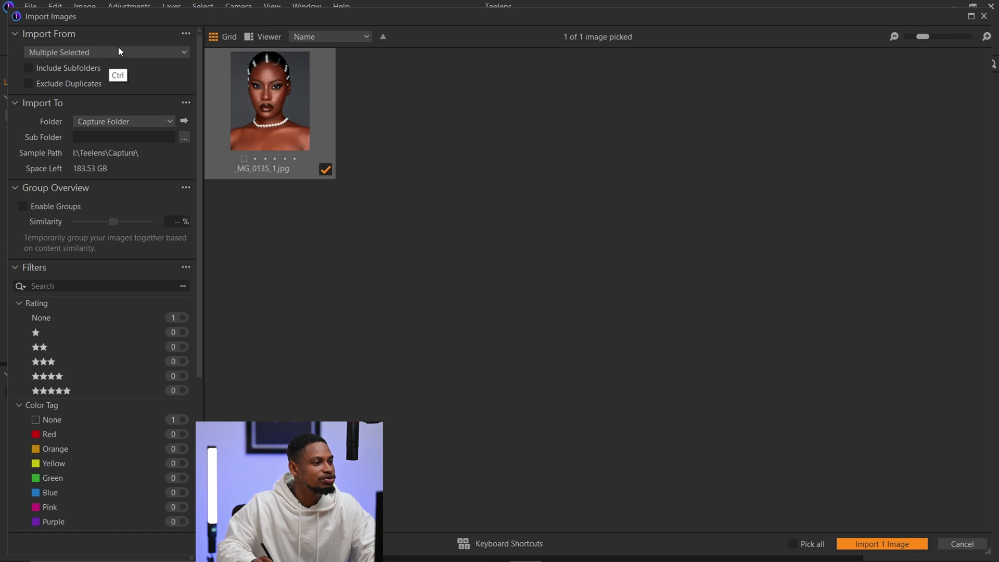
pyautogui.press('ctrl')
pyautogui.click(118, 52)
pyautogui.click(72, 102)
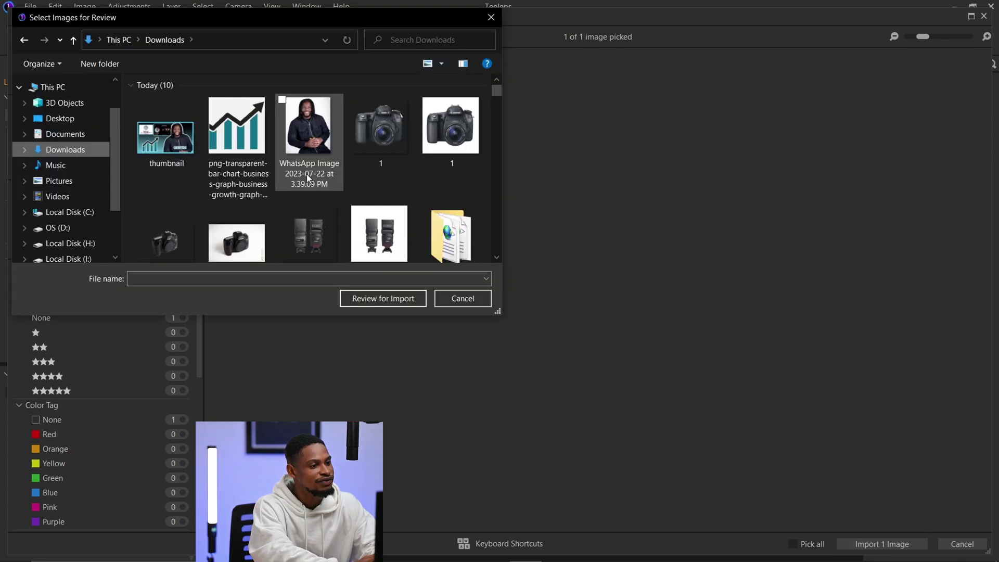
# Select 34, TEE_6099 and TEE_6091 in Downloads and send them to import review
pyautogui.scroll(-15, 345, 197)
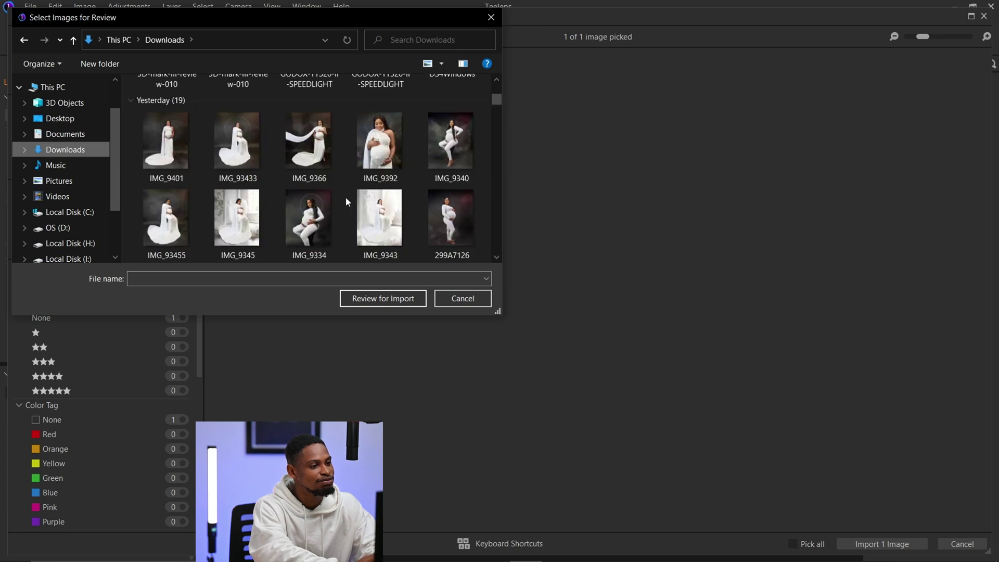
pyautogui.scroll(-5, 346, 197)
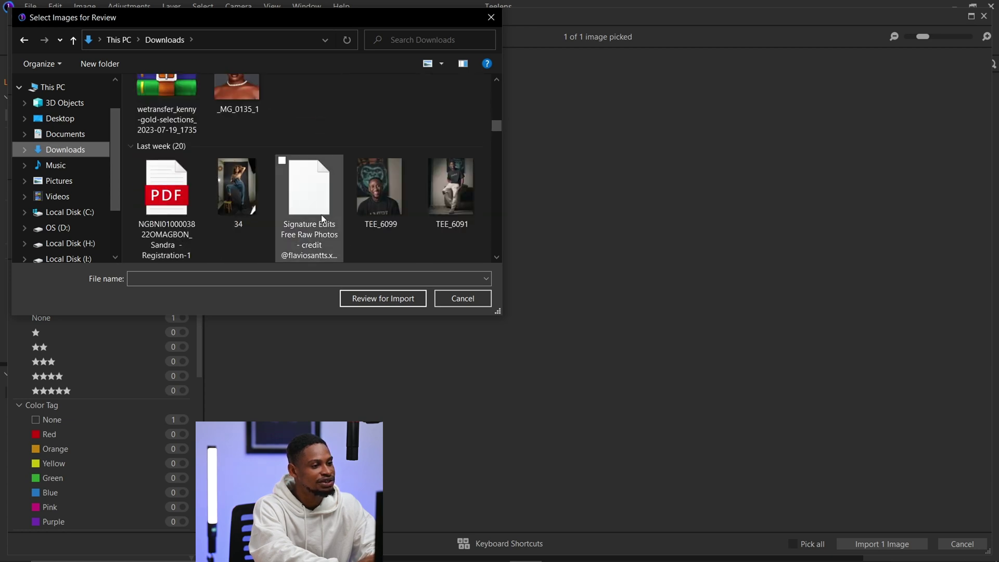
pyautogui.click(254, 219)
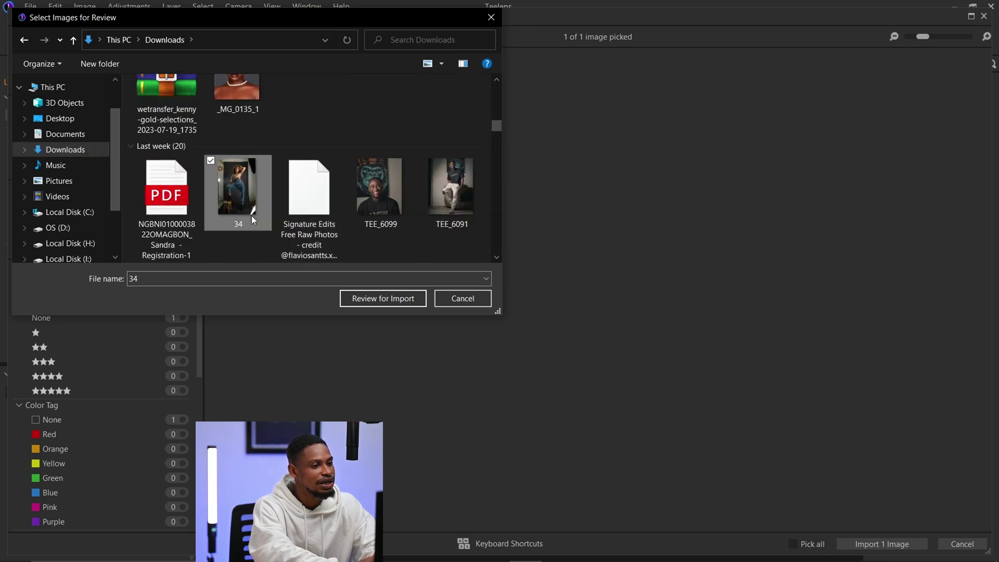
pyautogui.keyDown('ctrl'); pyautogui.click(372, 210); pyautogui.keyUp('ctrl')
pyautogui.keyDown('ctrl'); pyautogui.click(446, 205); pyautogui.keyUp('ctrl')
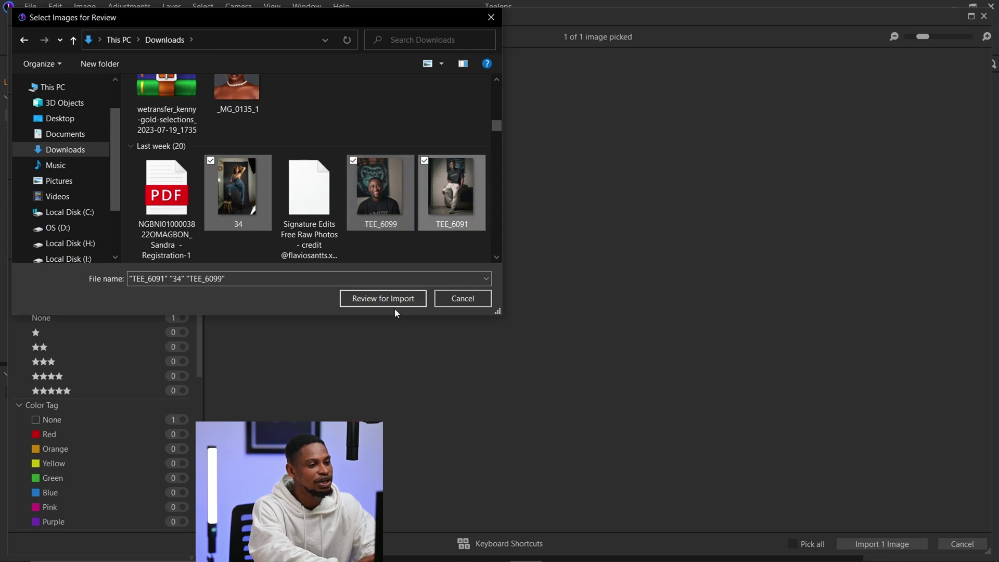
pyautogui.click(384, 299)
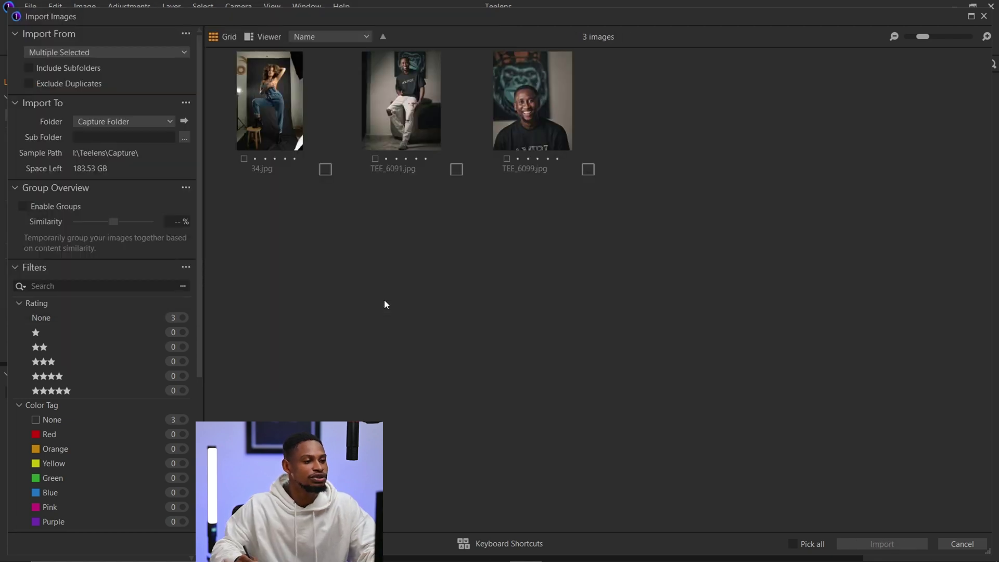
# Pick 34.jpg, TEE_6099 and TEE_6091 and import all three into the Capture folder
pyautogui.keyDown('ctrl'); pyautogui.click(328, 170); pyautogui.keyUp('ctrl')
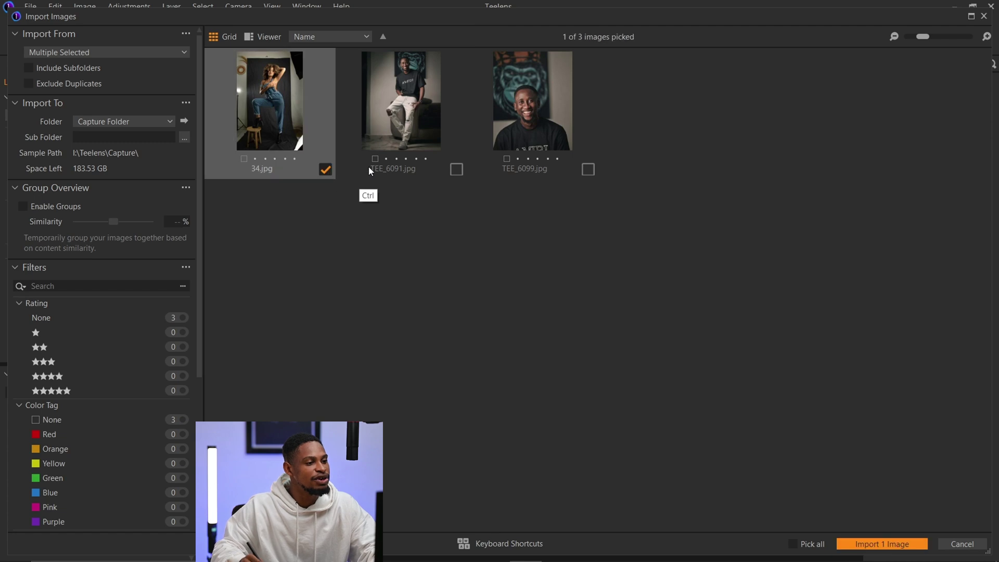
pyautogui.keyDown('ctrl'); pyautogui.click(587, 169); pyautogui.keyUp('ctrl')
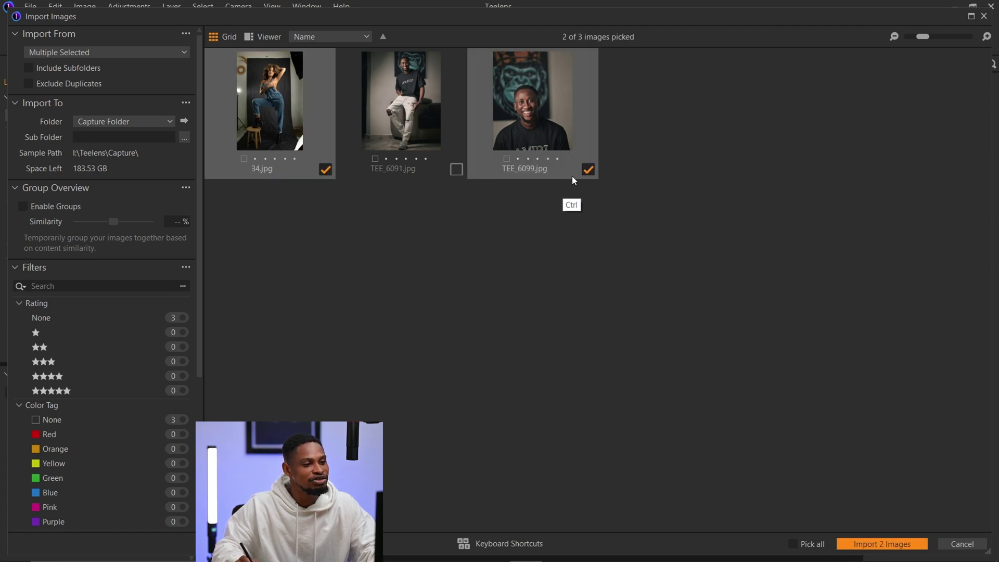
pyautogui.keyDown('ctrl'); pyautogui.click(457, 170); pyautogui.keyUp('ctrl')
pyautogui.click(882, 547)
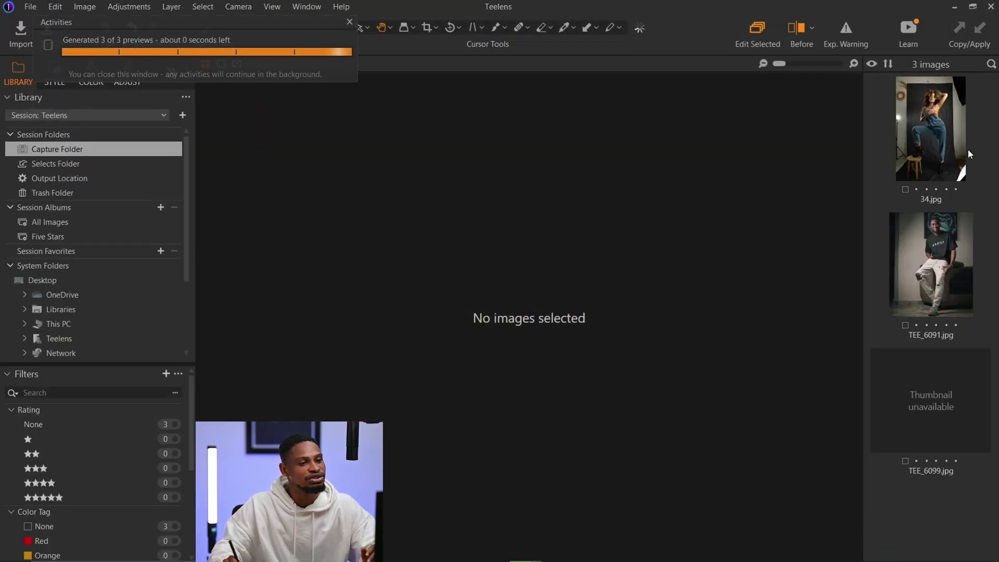
# View 34.jpg in the Capture One viewer
pyautogui.click(942, 128)
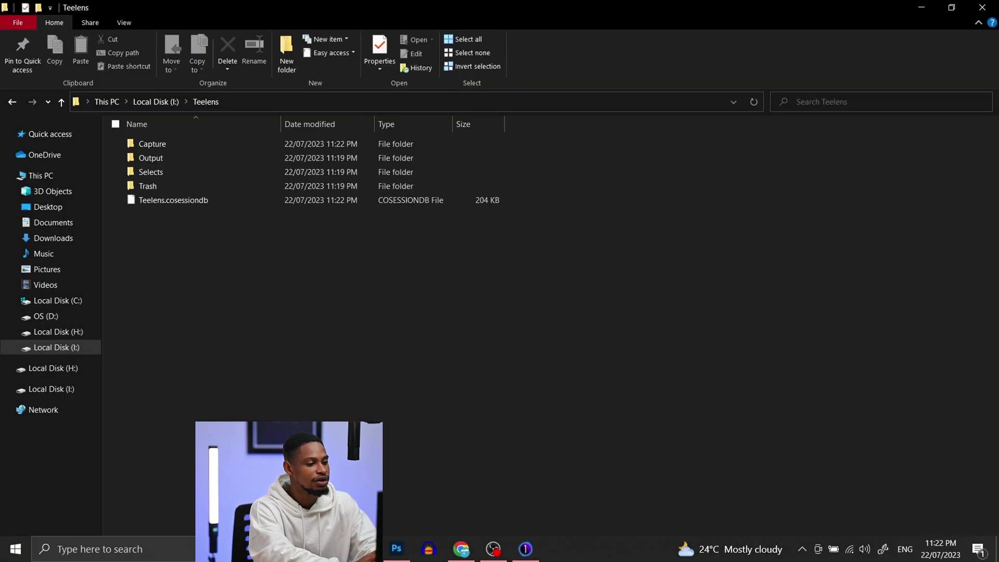
# Open Local Disk (I:) in File Explorer and try selecting its images
pyautogui.click(67, 173)
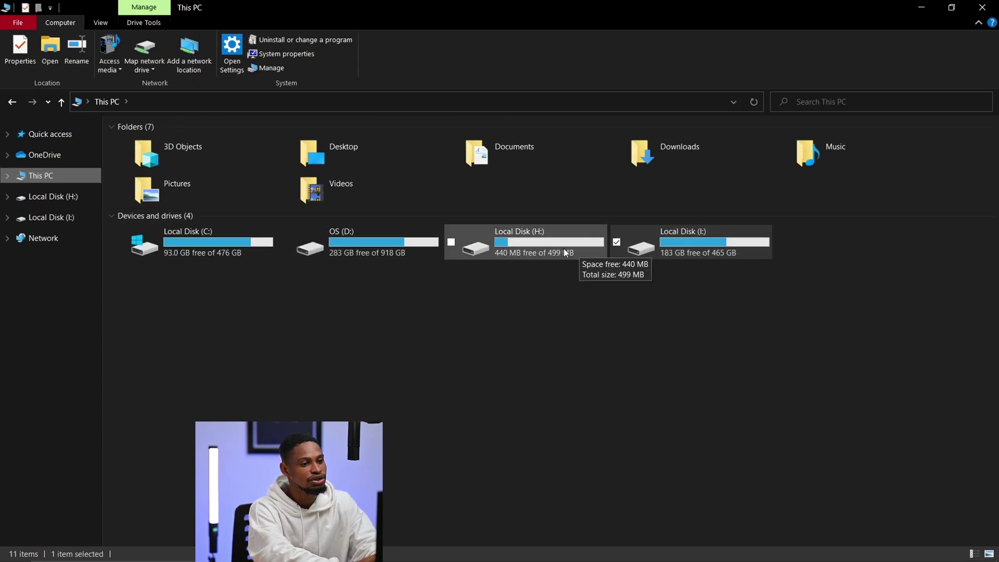
pyautogui.doubleClick(688, 235)
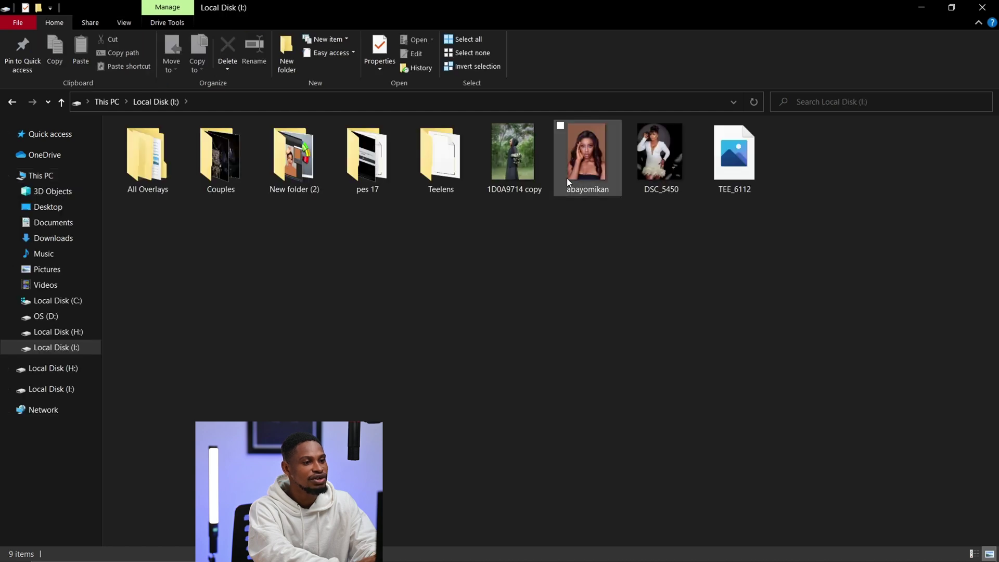
pyautogui.click(528, 173)
pyautogui.click(598, 172)
pyautogui.click(671, 167)
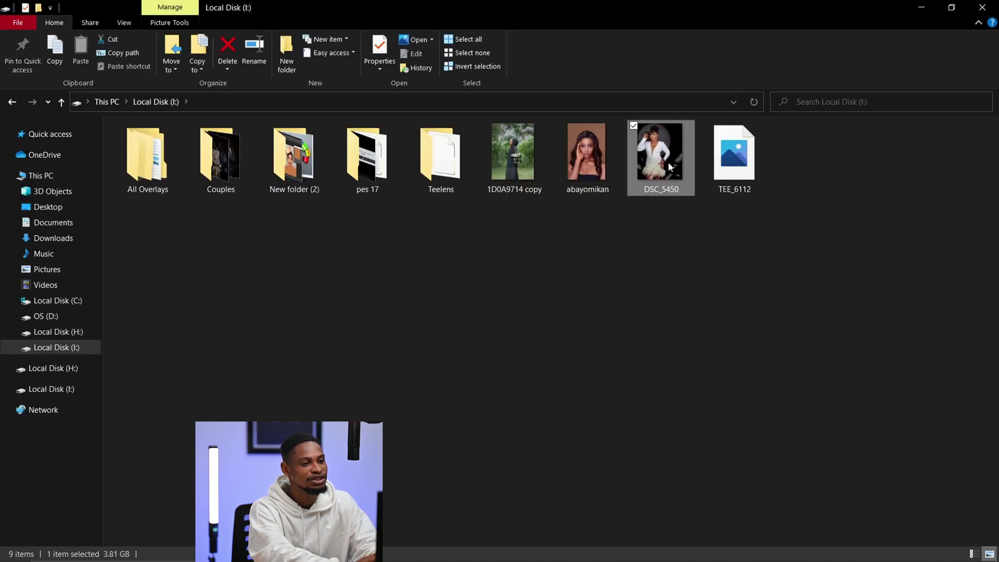
pyautogui.click(499, 191)
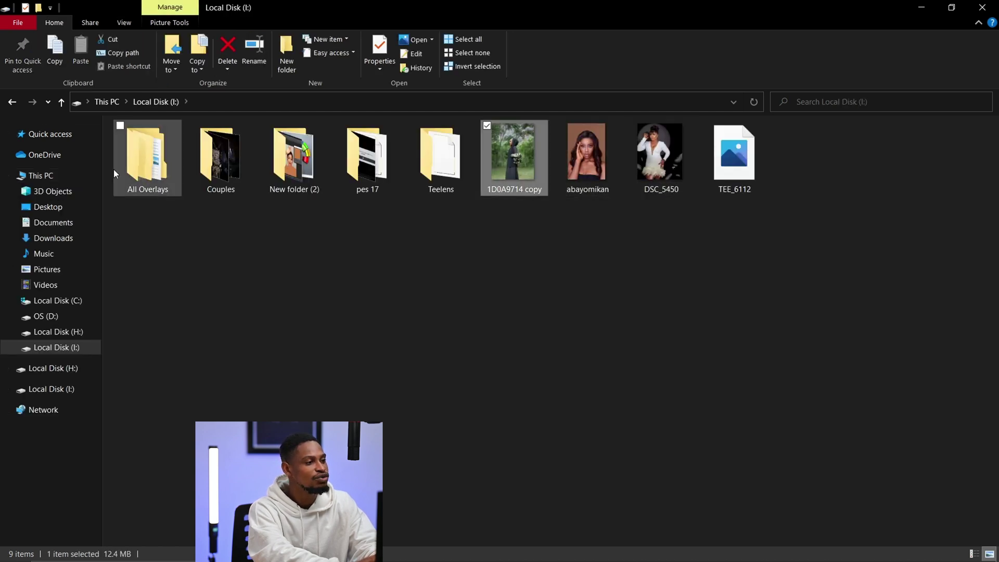
# Reopen Local Disk (I:) and copy 1D0A9714 copy, abayomikan and TEE_6112 to the clipboard
pyautogui.doubleClick(40, 180)
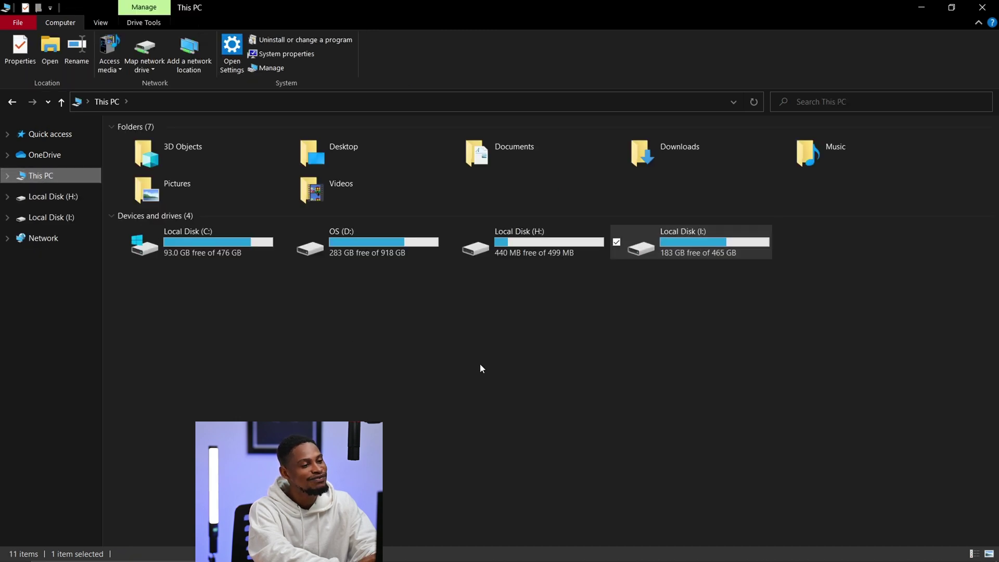
pyautogui.click(711, 254)
pyautogui.doubleClick(710, 251)
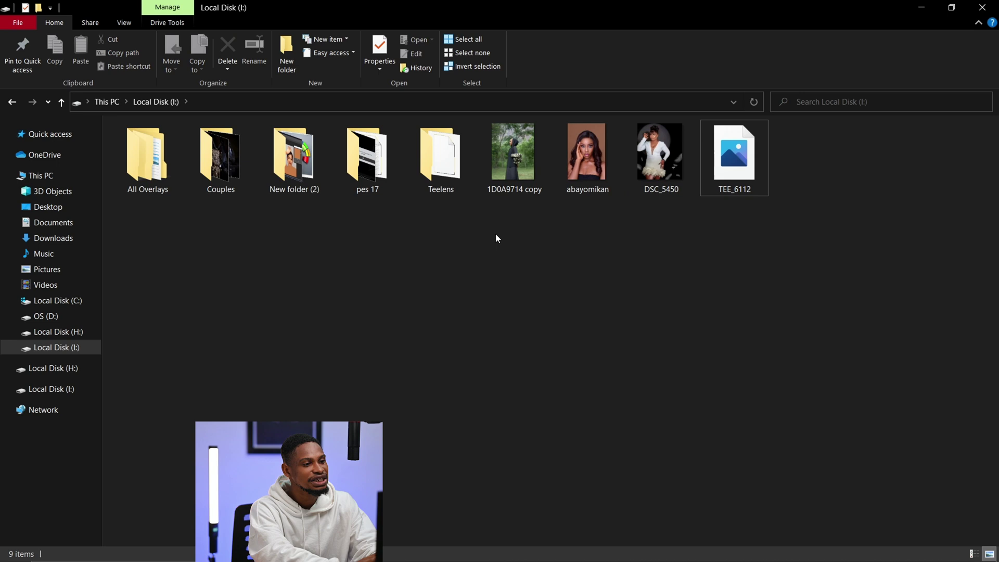
pyautogui.click(525, 157)
pyautogui.keyDown('ctrl'); pyautogui.click(572, 164); pyautogui.keyUp('ctrl')
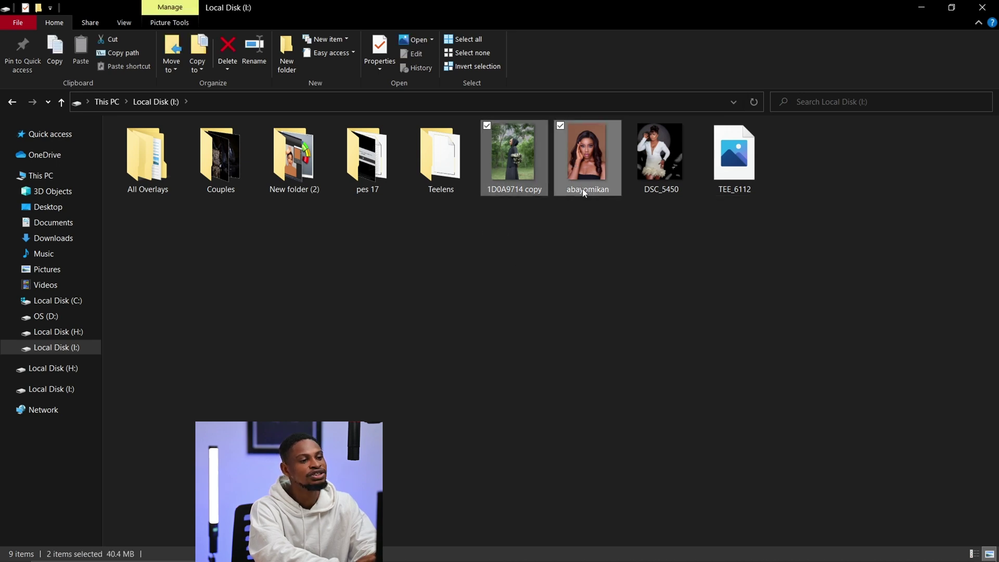
pyautogui.keyDown('ctrl'); pyautogui.click(749, 174); pyautogui.keyUp('ctrl')
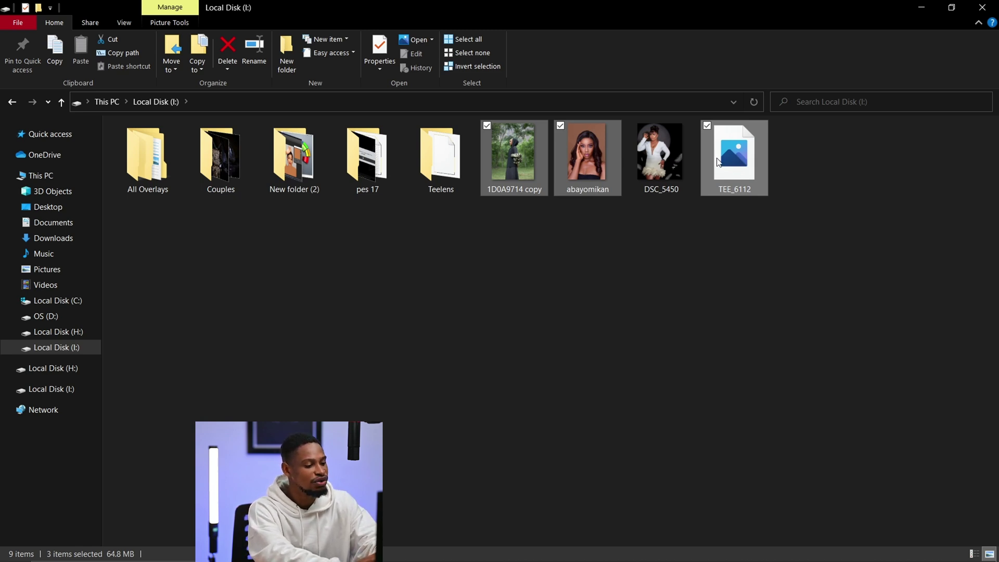
pyautogui.hotkey('ctrl', 'c')
pyautogui.click(476, 315)
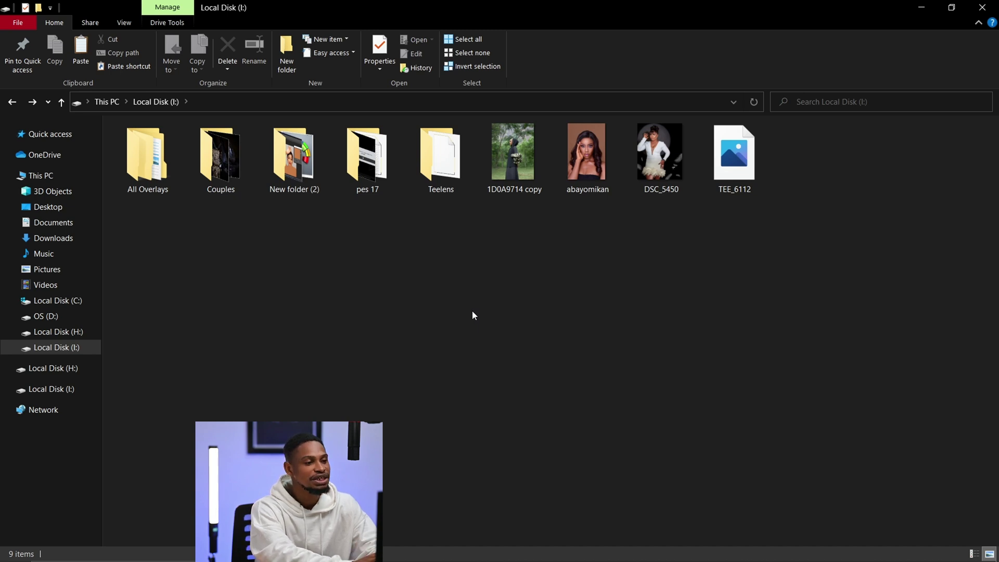
# Paste 1D0A9714 copy, abayomikan and TEE_6112 into I:\Teelens\Capture and refresh the seven-item listing
pyautogui.click(15, 102)
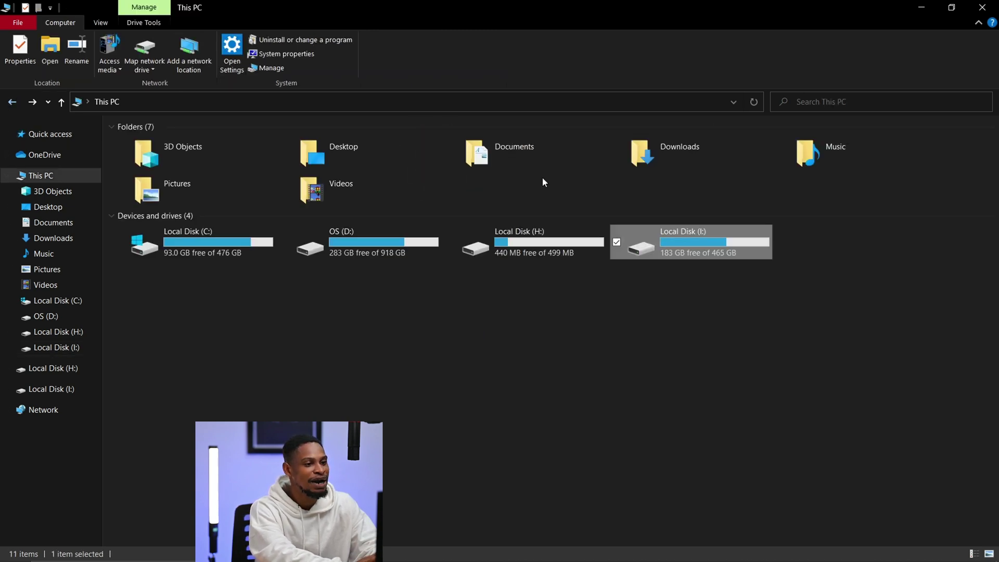
pyautogui.doubleClick(719, 242)
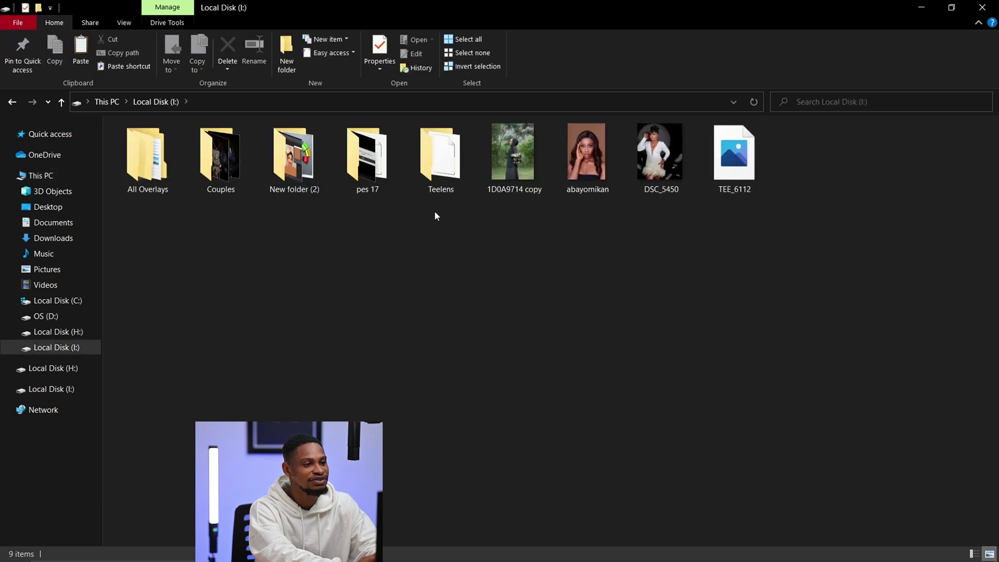
pyautogui.doubleClick(425, 157)
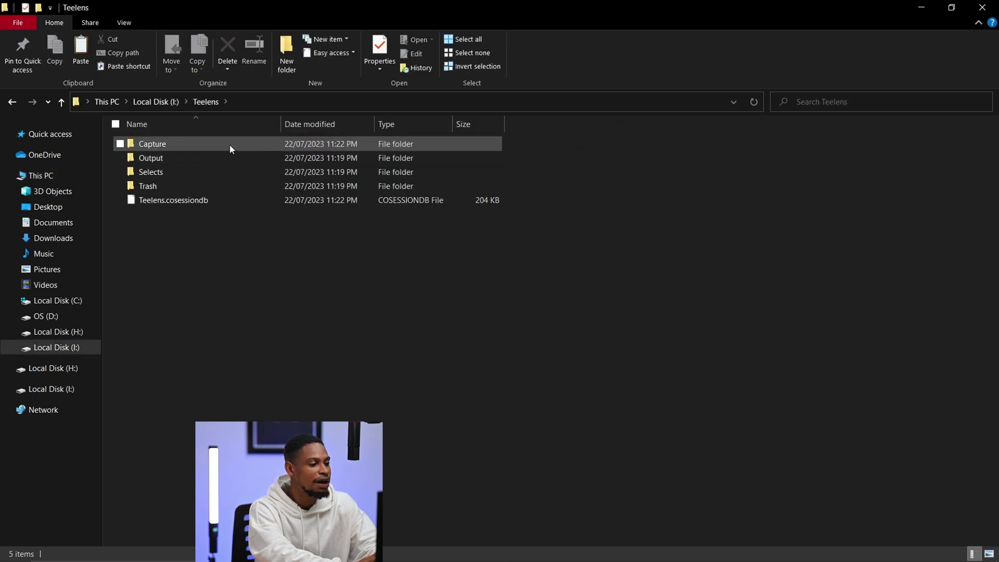
pyautogui.doubleClick(229, 146)
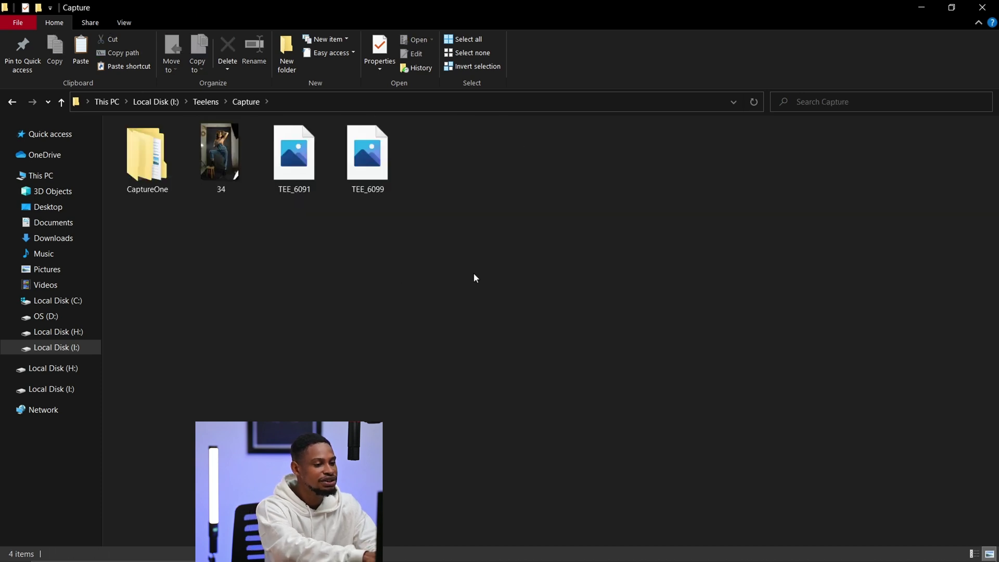
pyautogui.hotkey('ctrl', 'v')
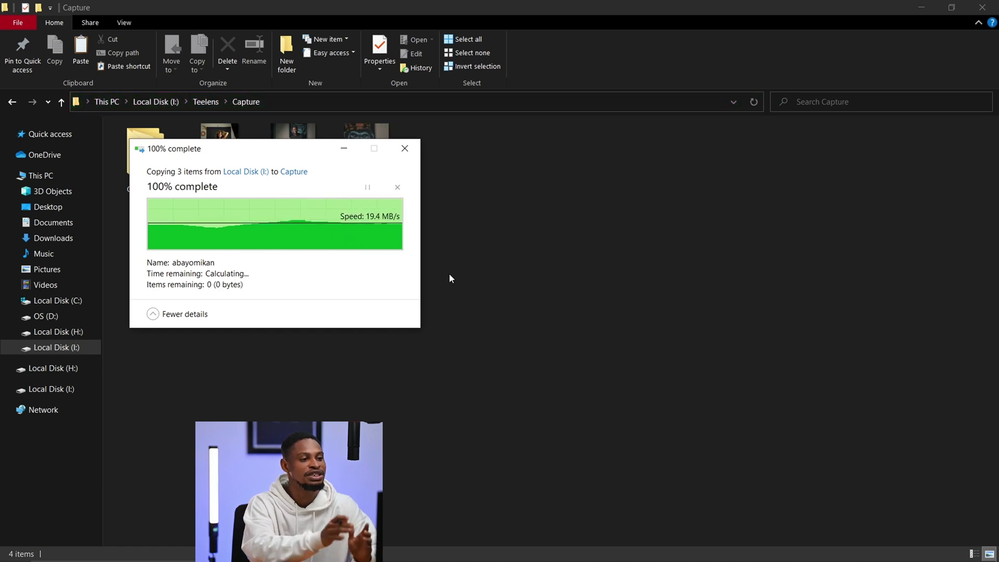
pyautogui.click(753, 102)
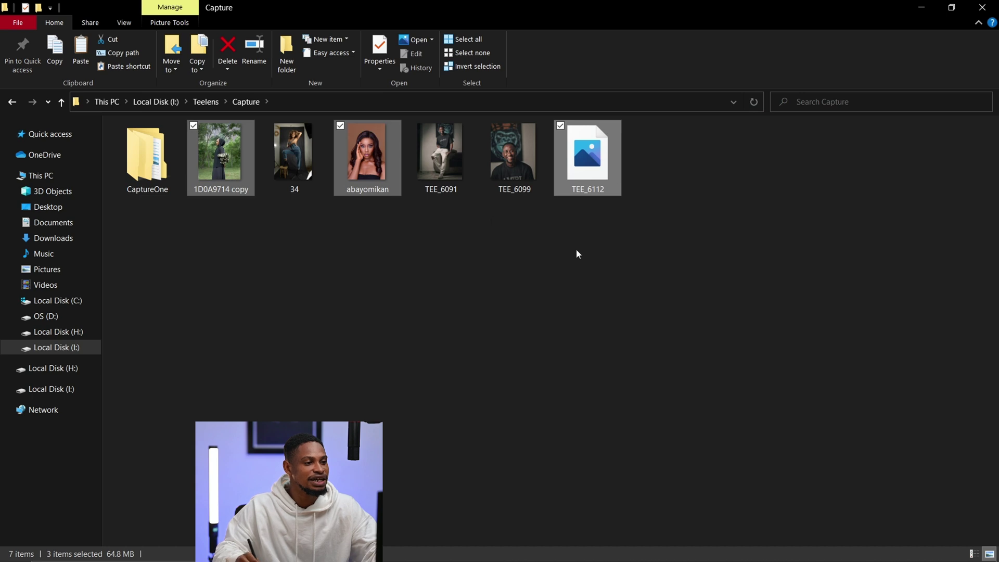
# Back in Capture One, reload the Capture Folder by switching to Selects Folder and back
pyautogui.click(526, 551)
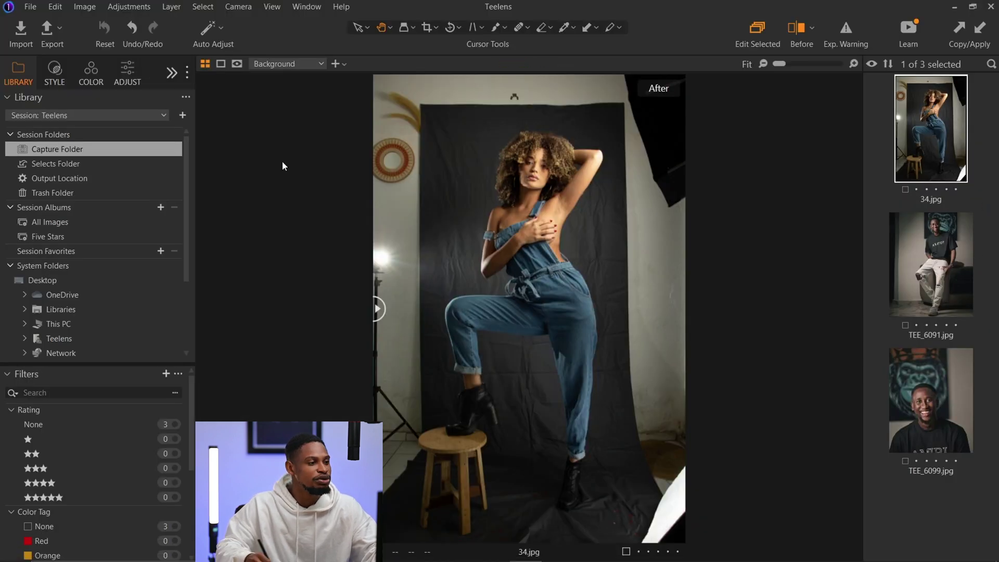
pyautogui.click(75, 162)
pyautogui.click(83, 149)
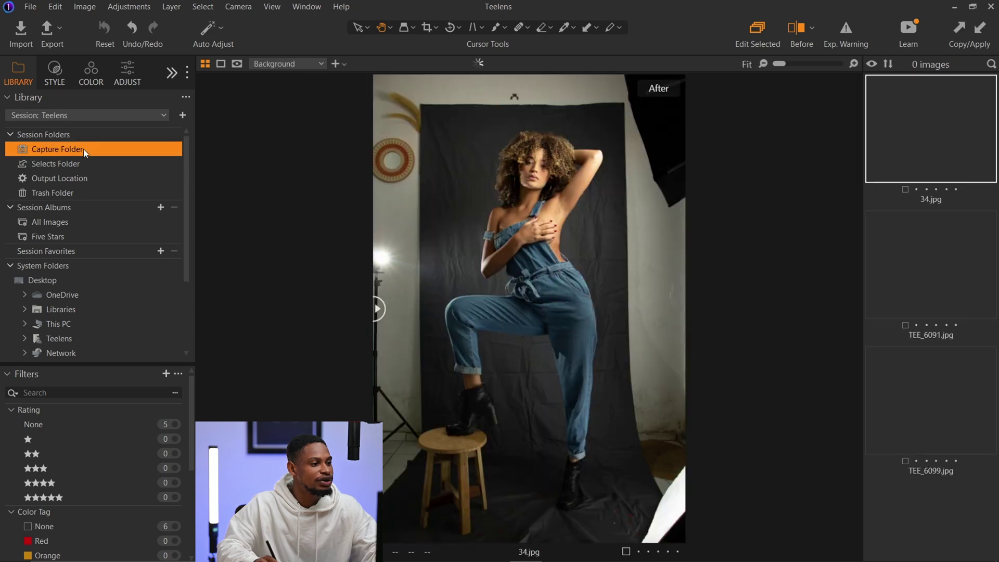
# Step through the new images TEE_6112.NEF, 1D0A9714 copy.jpg and abayomikan.NEF, ending on TEE_6091.jpg
pyautogui.click(913, 125)
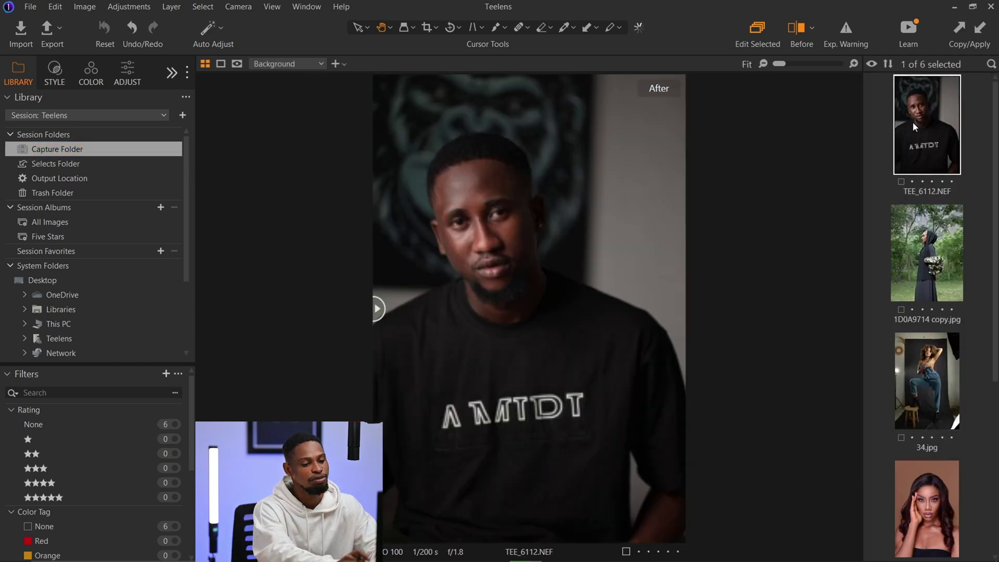
pyautogui.press('Down')
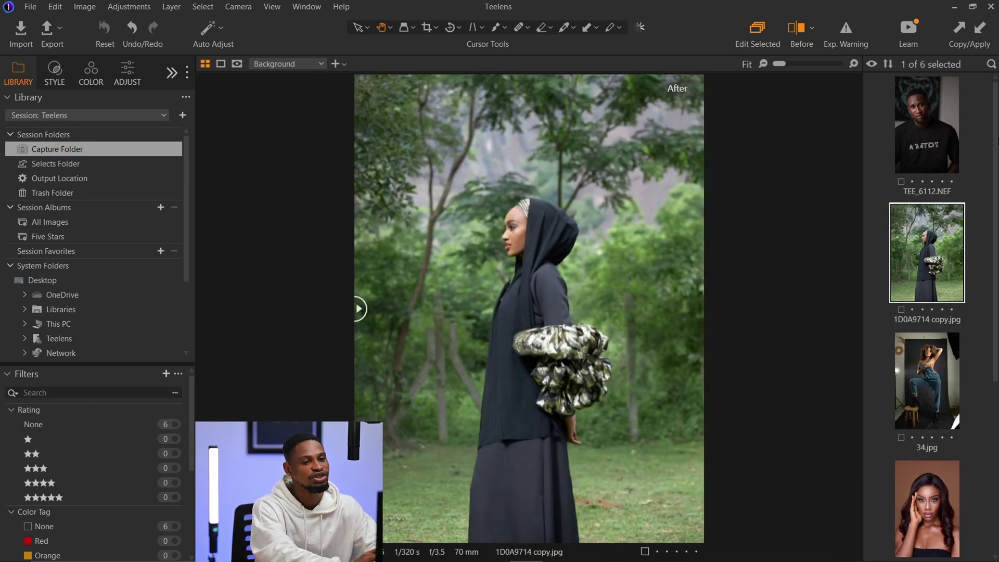
pyautogui.press('Down')
pyautogui.press('Down')
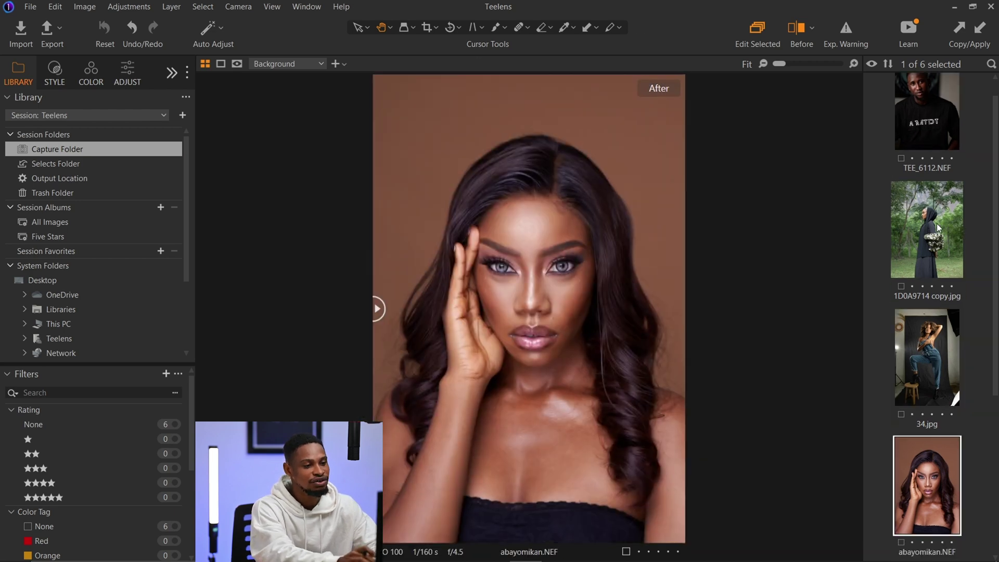
pyautogui.press('Down')
pyautogui.press('Down')
pyautogui.press('Up')
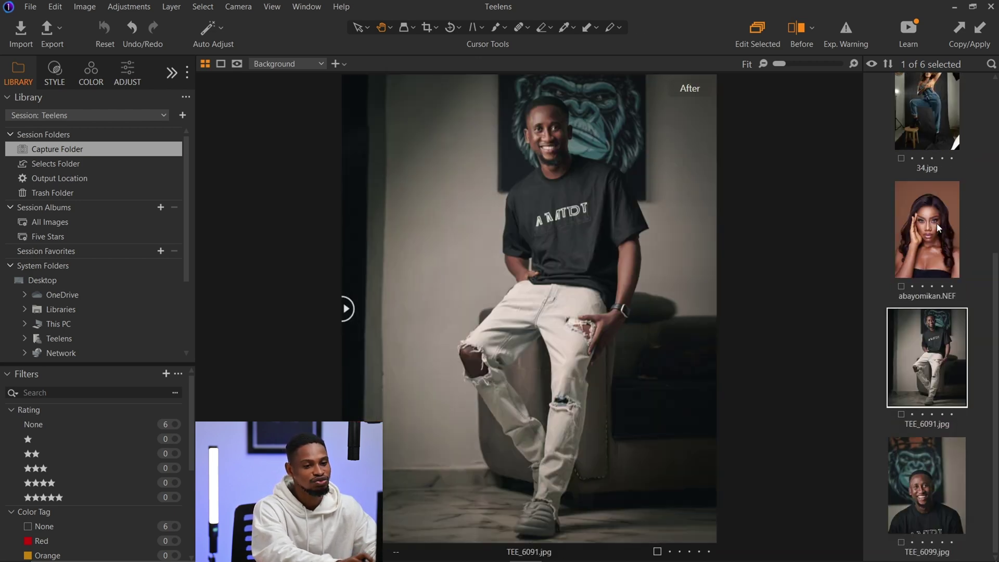